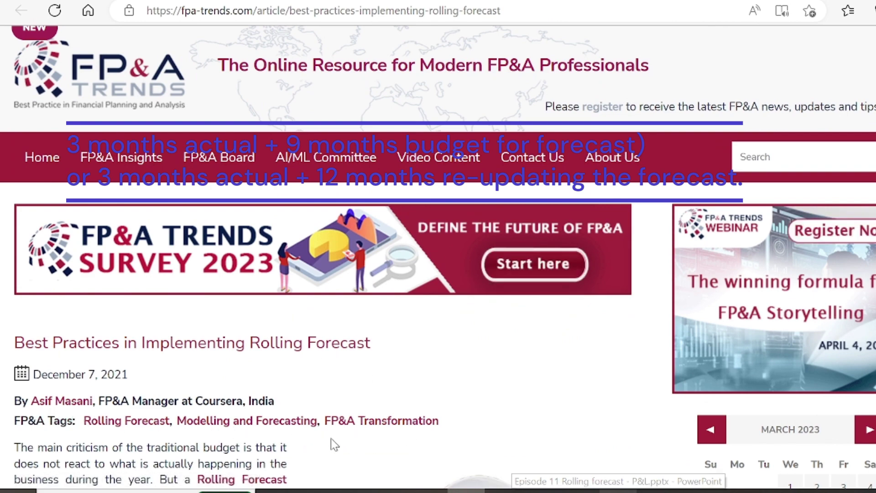
Review the five-quarter rolling forecast example in the article on best practices in implementing a rolling forecast.
scroll(325, 443, "down", 15)
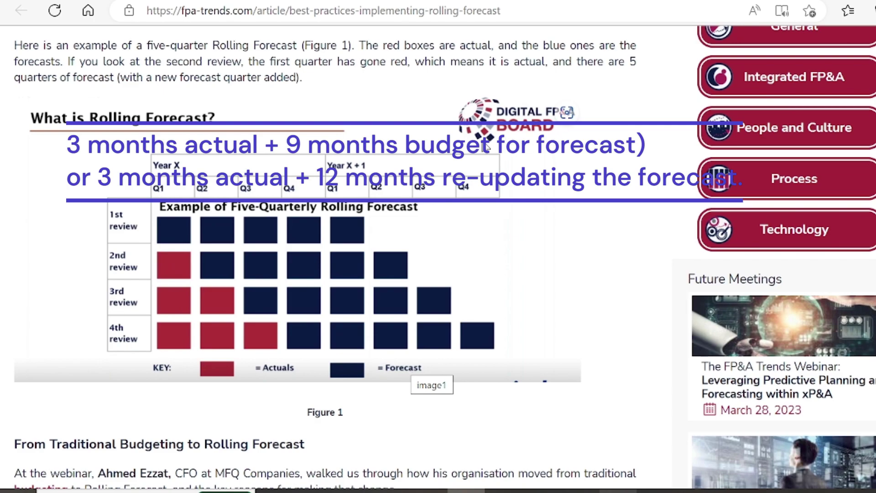
scroll(515, 135, "up", 10)
scroll(485, 145, "up", 1)
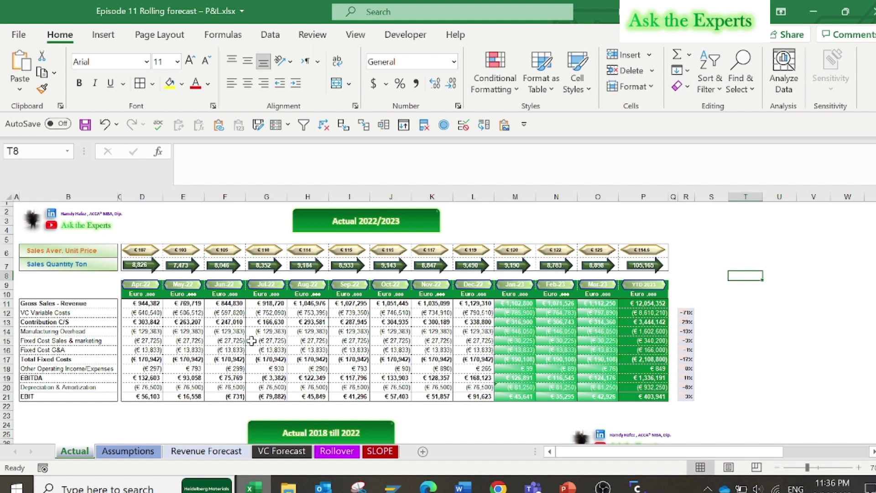
Examine the Apr-22 column of the Actual 2022/2023 table in the Excel workbook, inspecting the gross sales revenue formula and the variable costs entry.
left_click(114, 287)
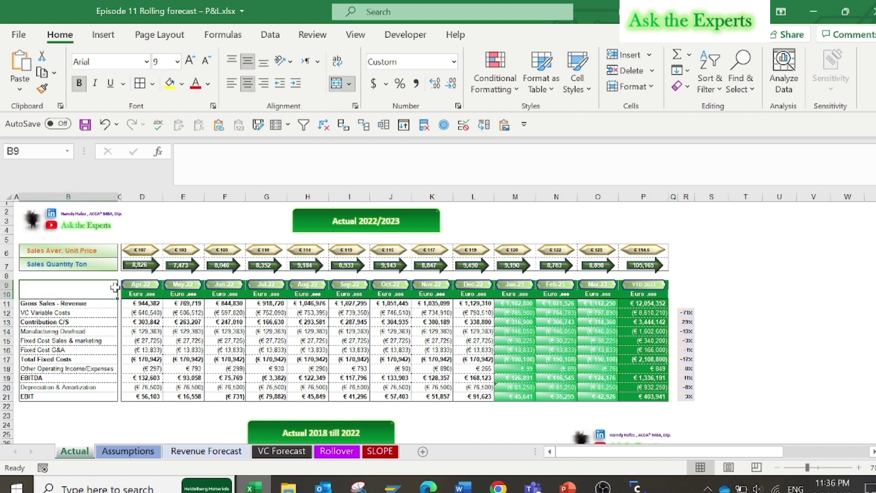
key("Right")
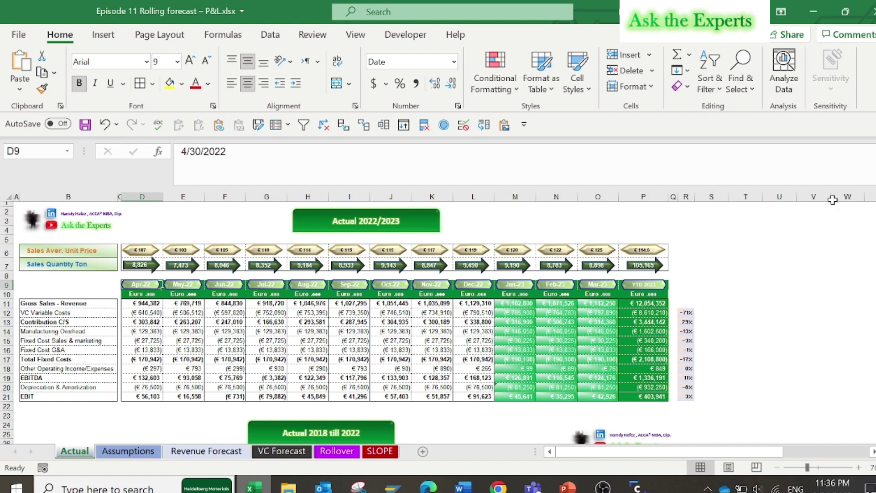
scroll(438, 305, "down", 1)
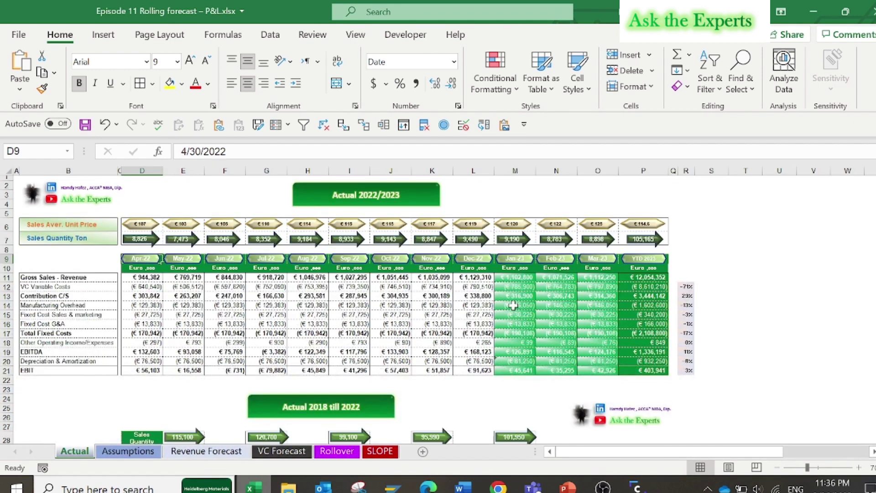
left_click(82, 276)
left_click(140, 277)
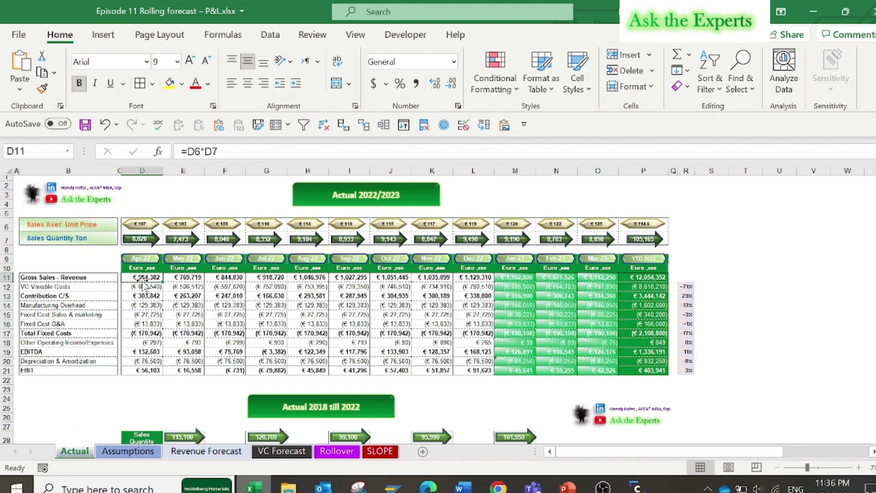
key("F2")
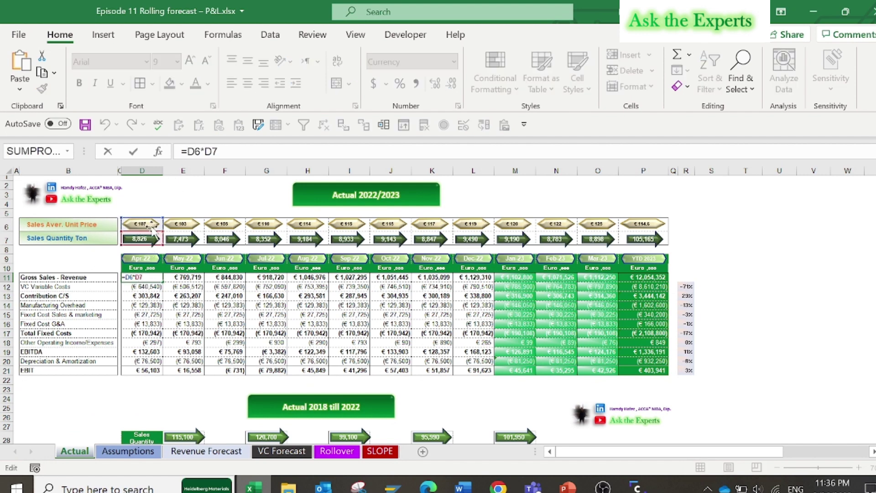
key("Escape")
left_click(152, 286)
key("F2")
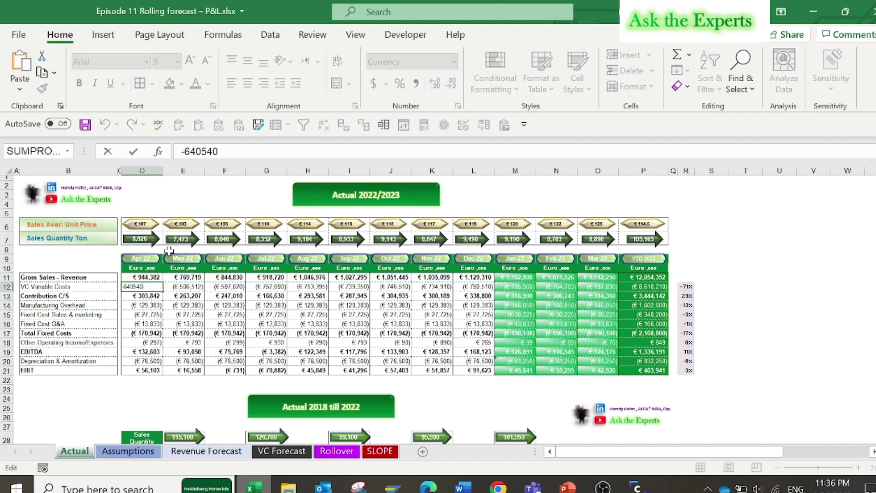
key("Escape")
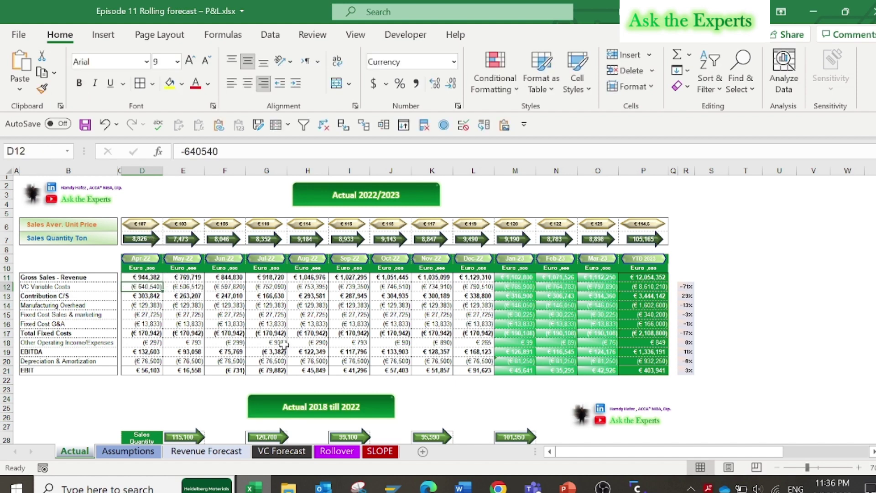
Review the Actual 2018 till 2022 table with its rates, ratios and contribution rows on the Actual sheet.
left_click(223, 406)
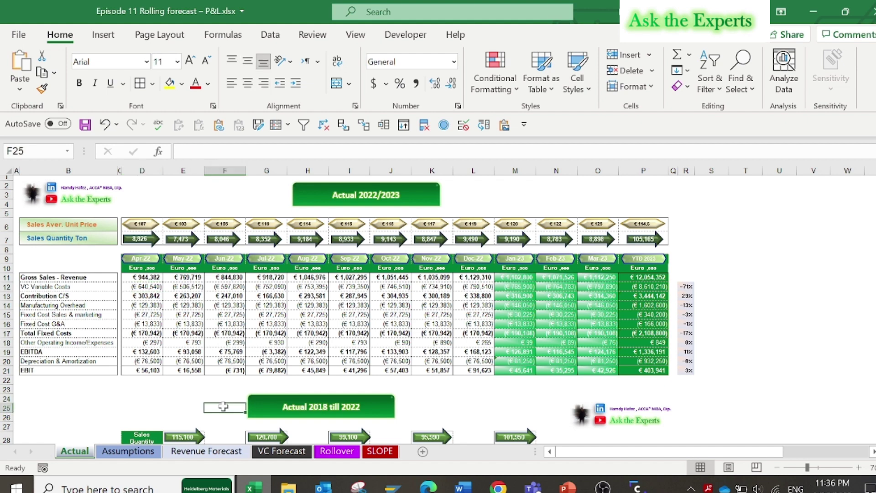
key("Page_Down")
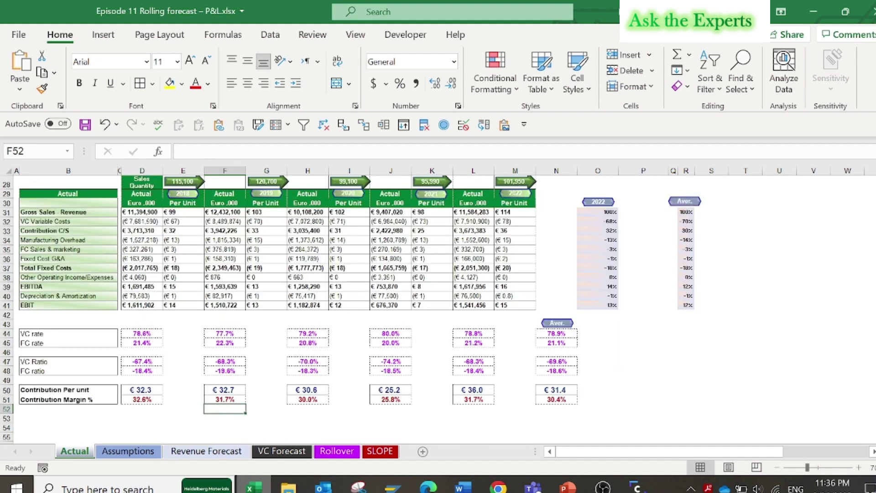
scroll(319, 274, "up", 2)
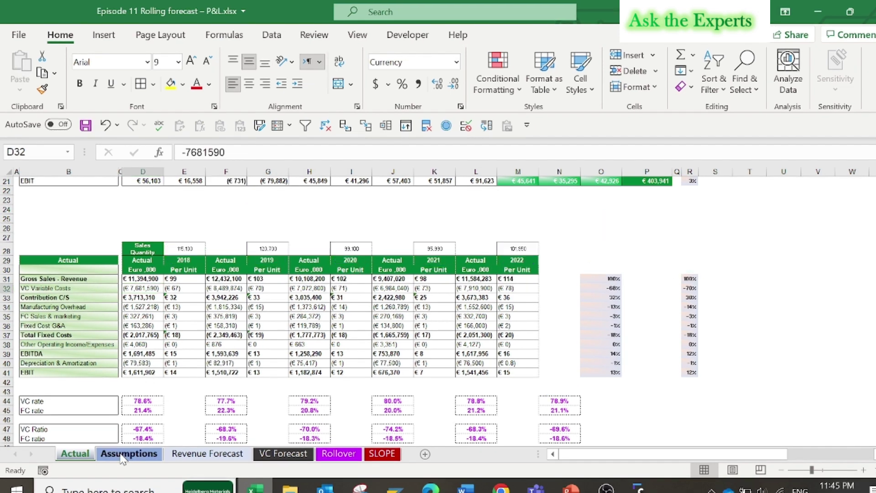
Open the Assumptions sheet and inspect the XLOOKUP formula behind the Apr-22 revenue.
left_click(127, 453)
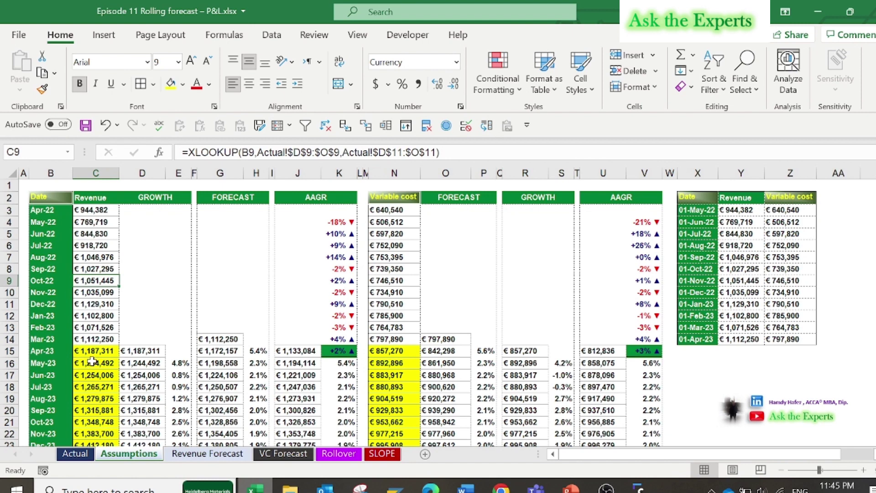
left_click(94, 210)
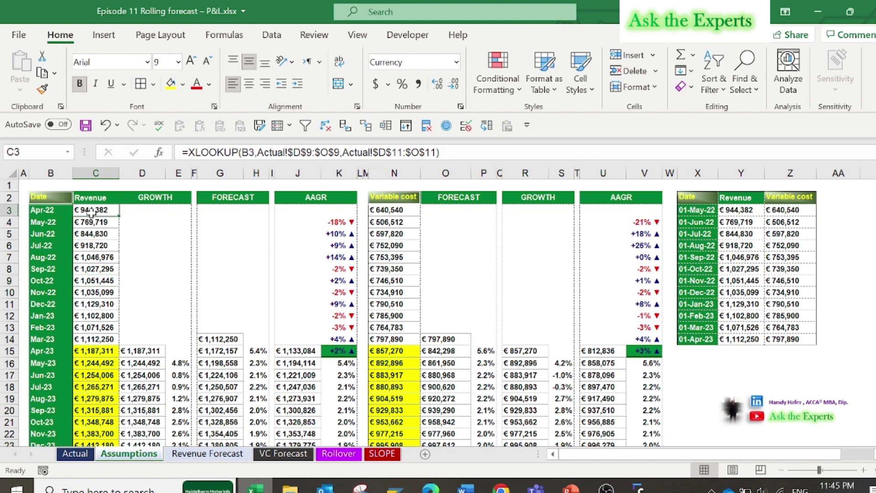
left_click(475, 152)
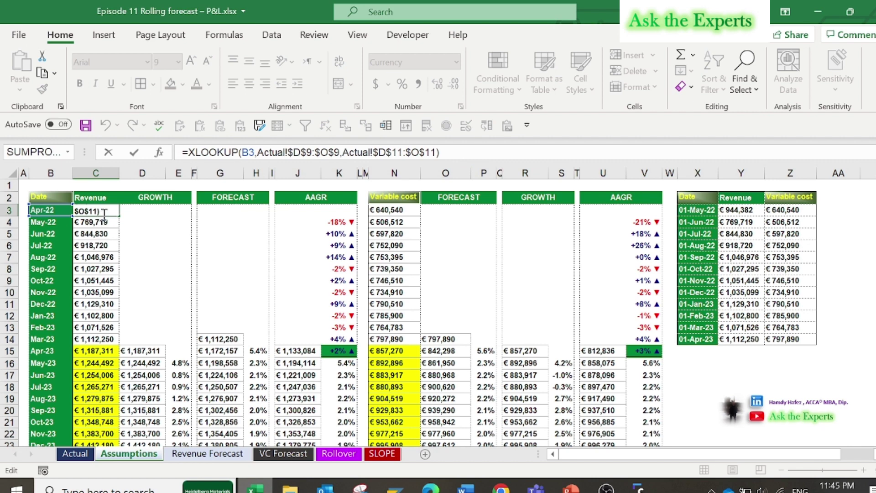
key("Escape")
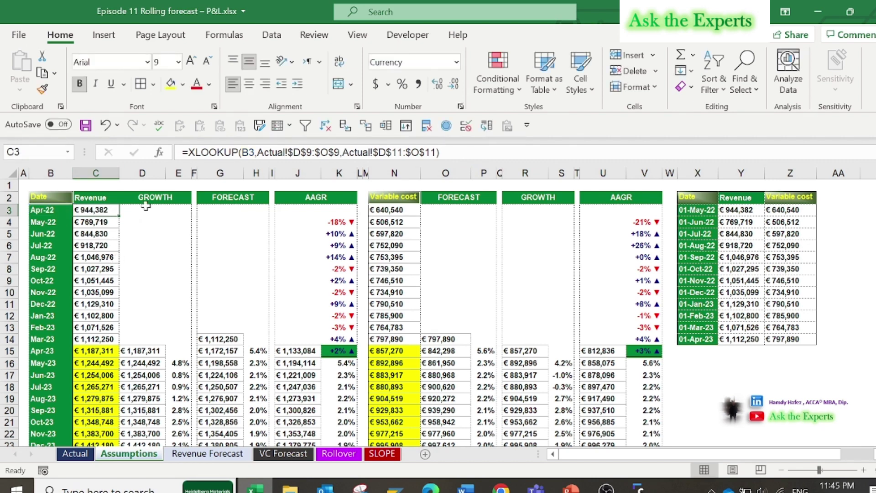
Inspect the Apr-23 revenue formulas for the GROWTH, FORECAST and AAGR methods, including the forecast's Mar-23 starting value.
double_click(140, 351)
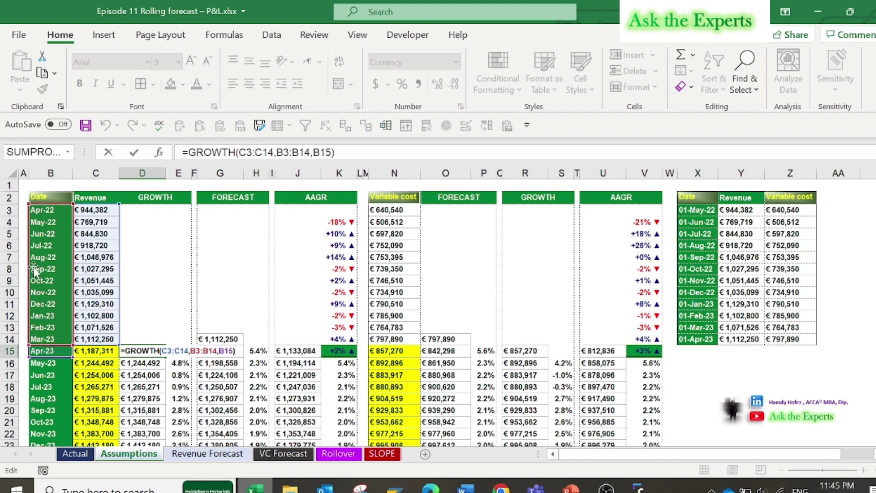
key("Escape")
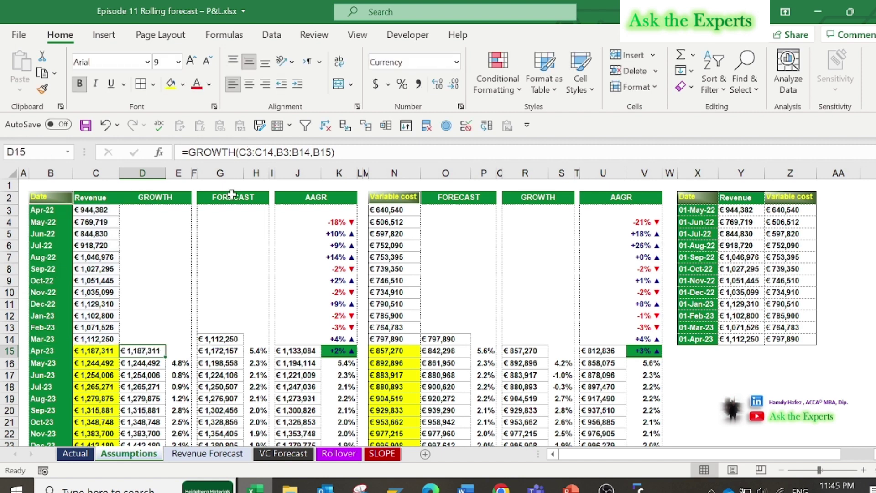
left_click(221, 340)
double_click(220, 340)
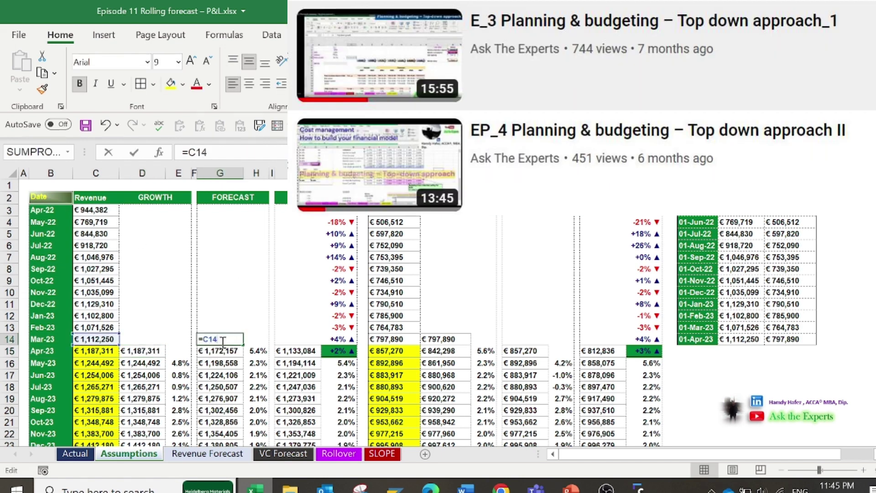
key("Escape")
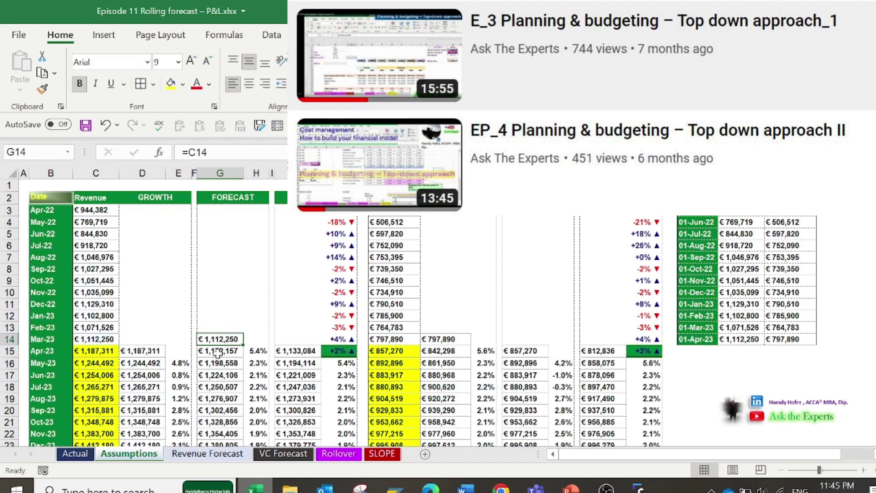
left_click(218, 350)
double_click(219, 352)
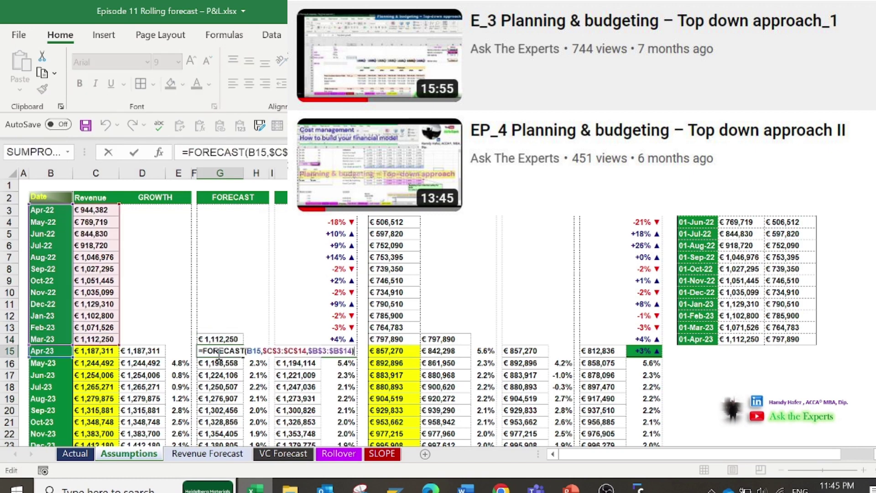
key("Escape")
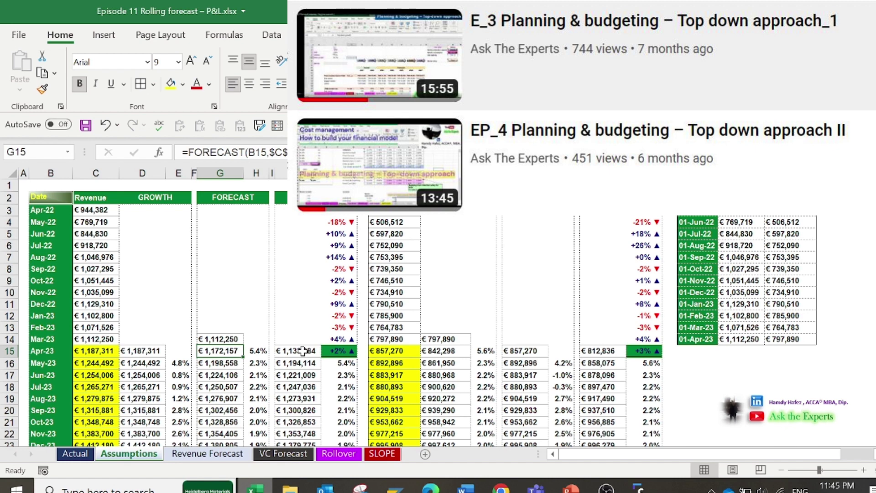
left_click(303, 351)
double_click(302, 351)
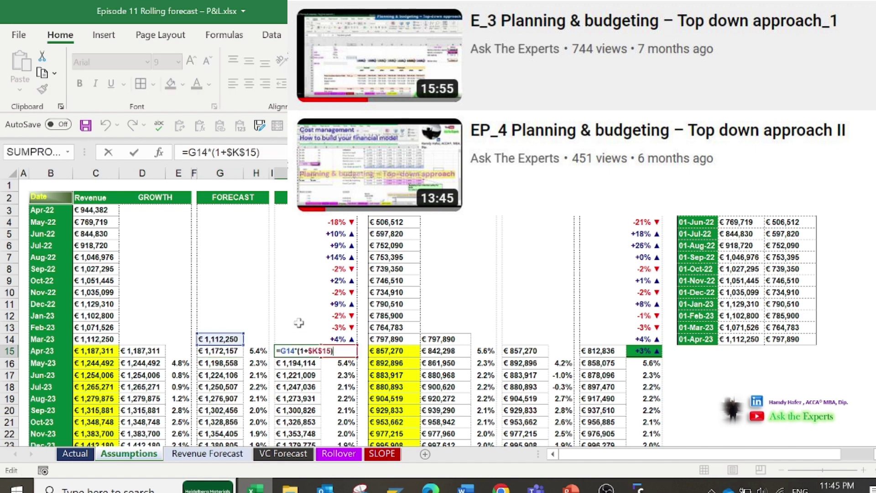
key("Escape")
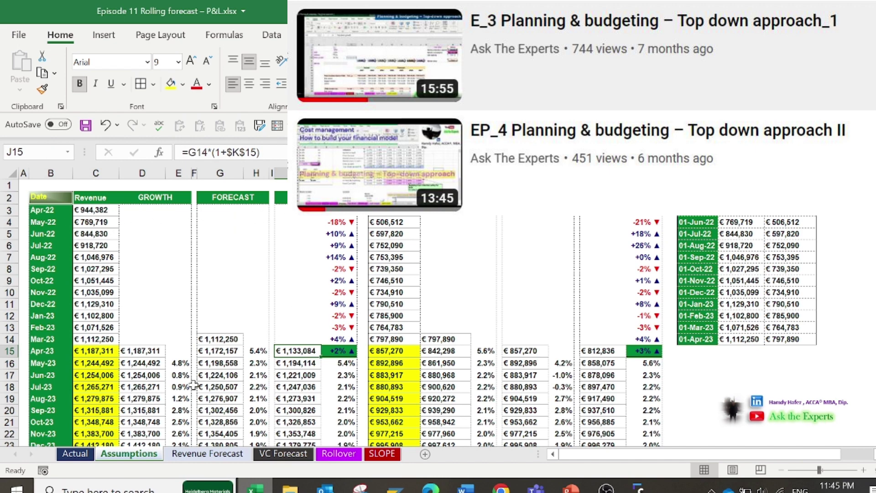
Re-examine the date and revenue ranges used by the Apr-23 GROWTH formula, and check the Sep-22 revenue lookup.
left_click(136, 350)
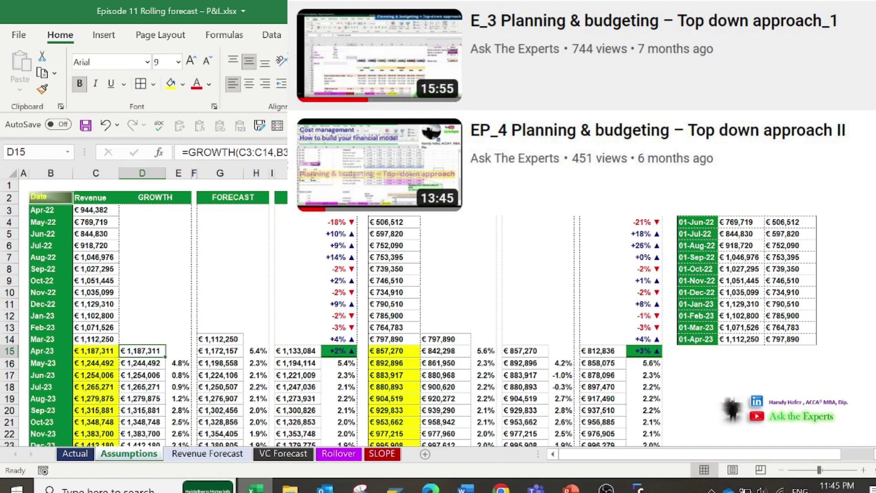
key("F2")
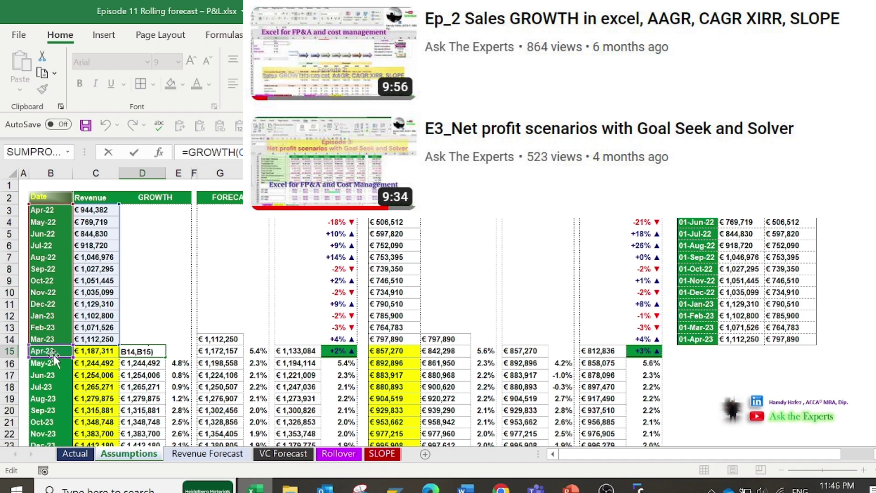
left_click_drag(52, 339, 58, 203)
key("ctrl+Return")
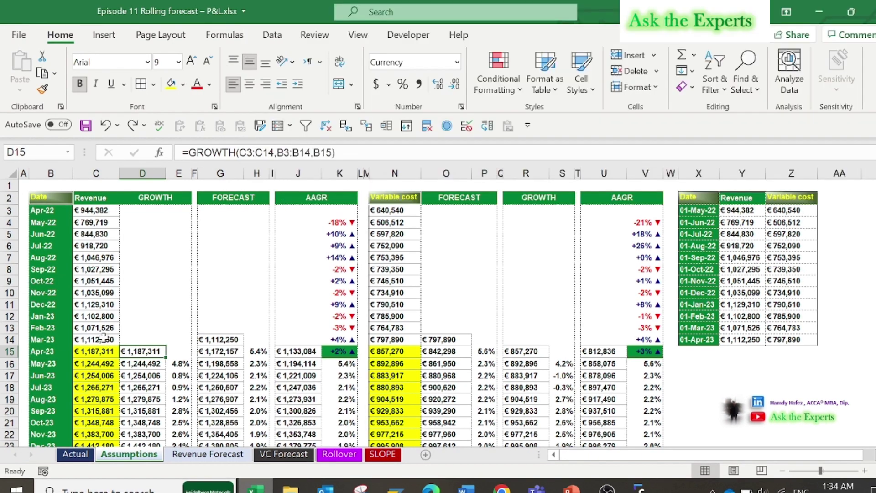
left_click(105, 269)
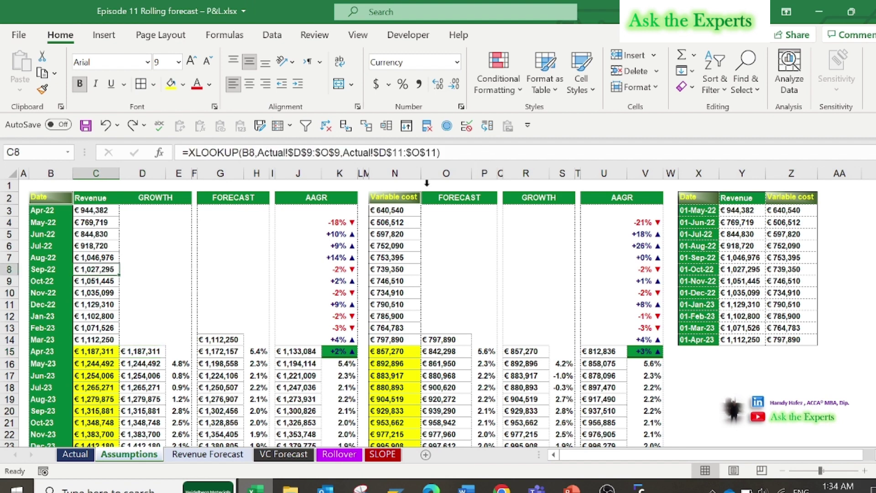
Clear the Apr-23 revenue cell in the GROWTH column and rebuild it as =GROWTH(C3:C14,B3:B14,B15).
left_click(140, 350)
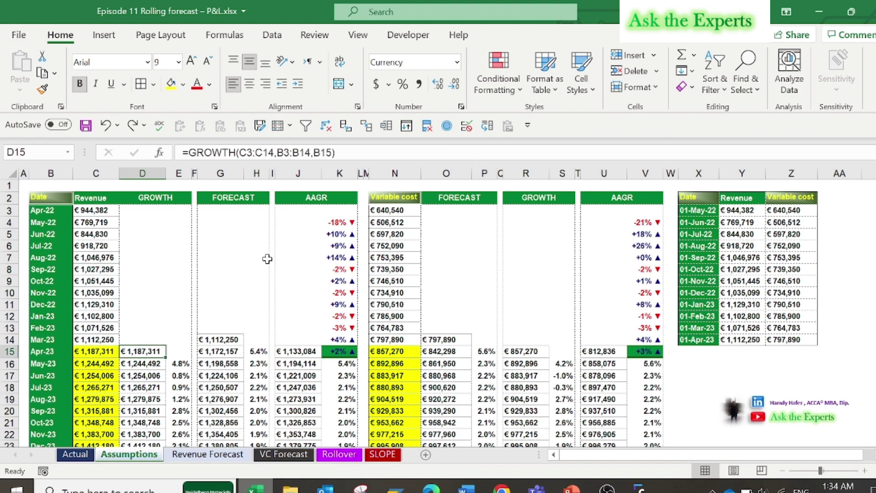
key("Delete")
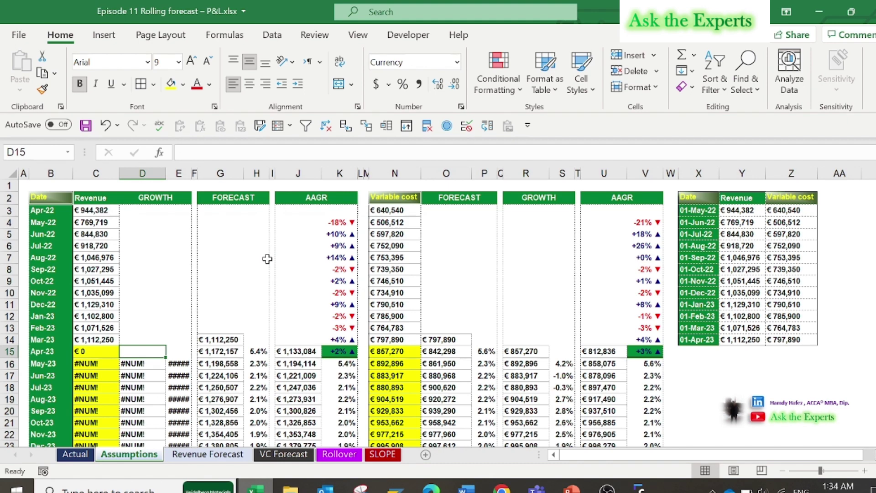
type("=gr")
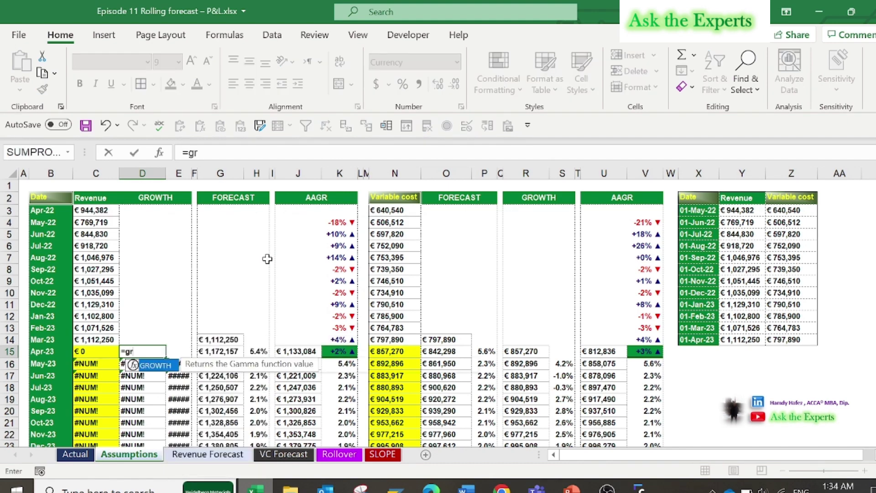
type("ow")
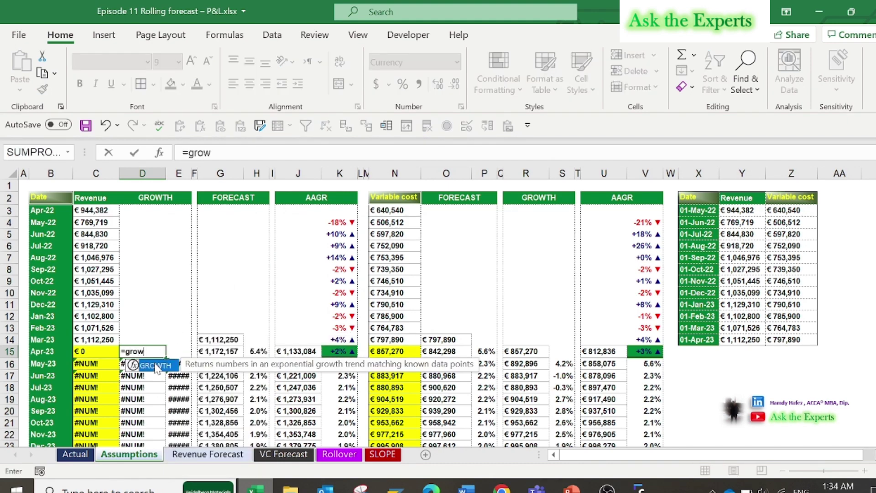
key("Tab")
left_click_drag(96, 338, 83, 214)
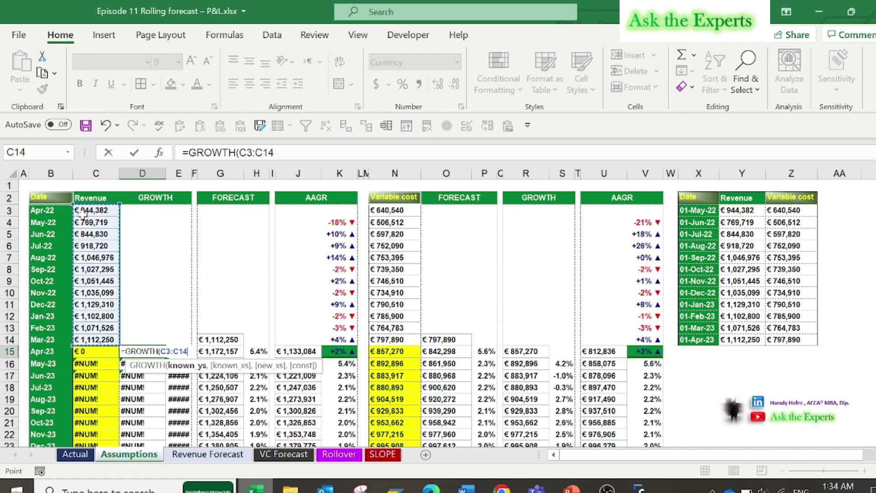
type(",")
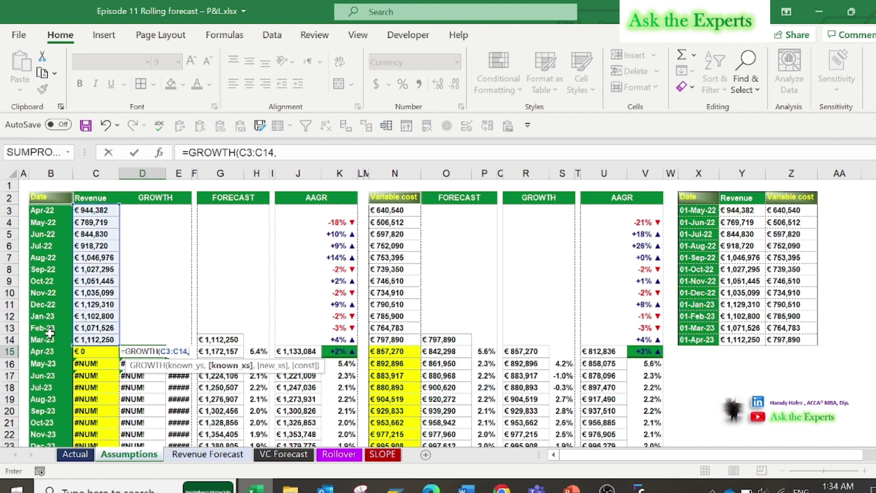
left_click_drag(48, 338, 47, 210)
type(",")
left_click(54, 352)
type(")")
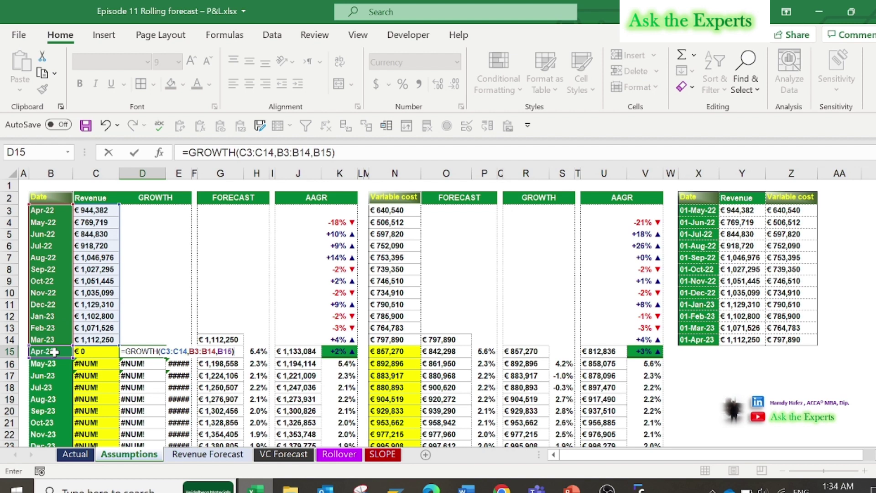
key("Return")
Inspect the ranges referenced by the rebuilt Apr-23 GROWTH formula without changing it.
left_click(151, 352)
left_click(369, 152)
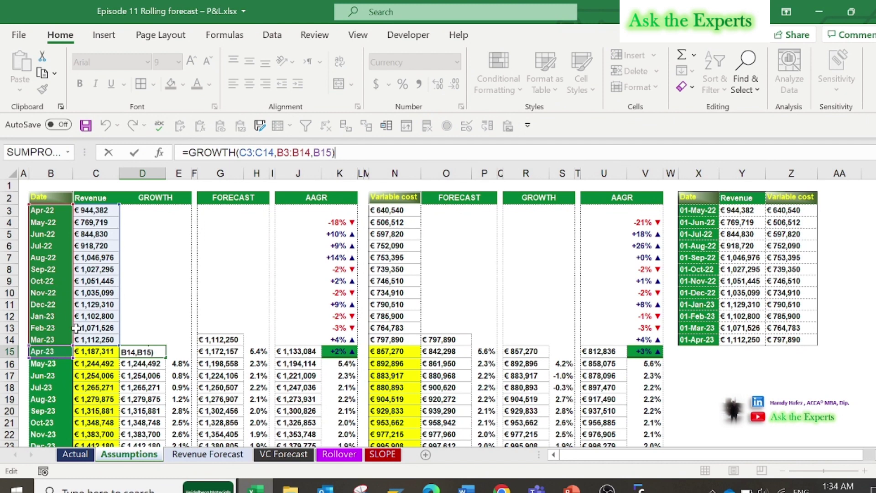
key("ctrl+Return")
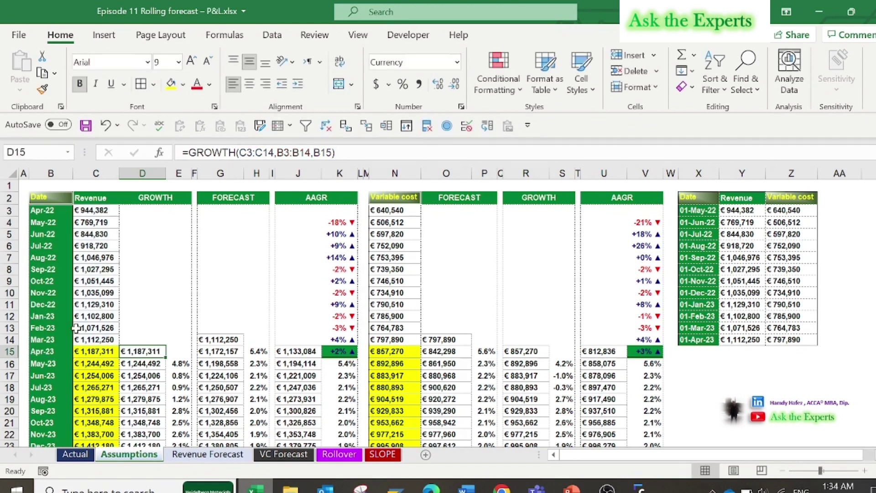
Clear the yellow Revenue cells from Apr-23 to Mar-24 in column C.
left_click(103, 353)
key("shift+Down")
key("shift+Down")
key("shift+Down")
key("shift+Down")
key("shift+Down")
key("shift+Down")
key("shift+Down")
key("shift+Down")
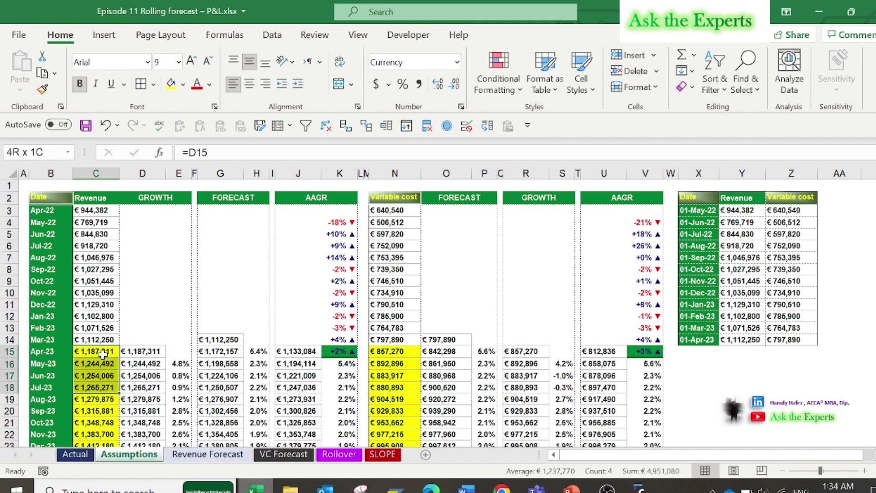
key("shift+Down")
key("shift+Down")
key("shift+Down")
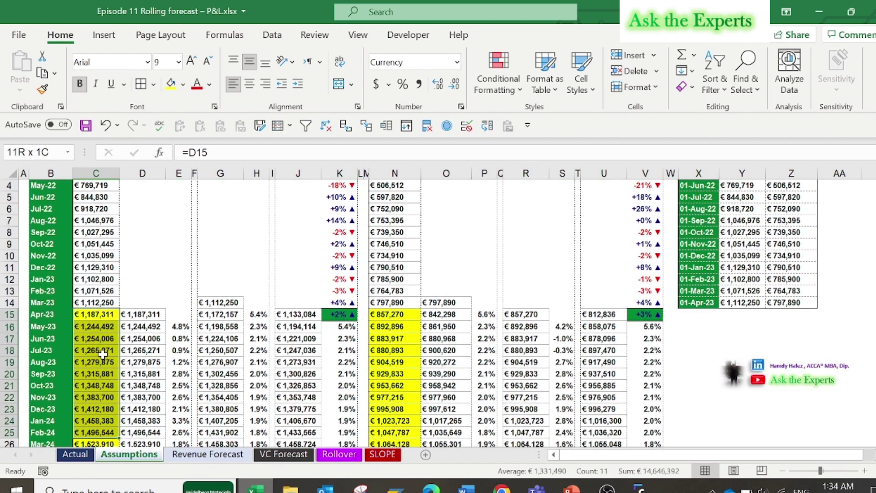
key("Delete")
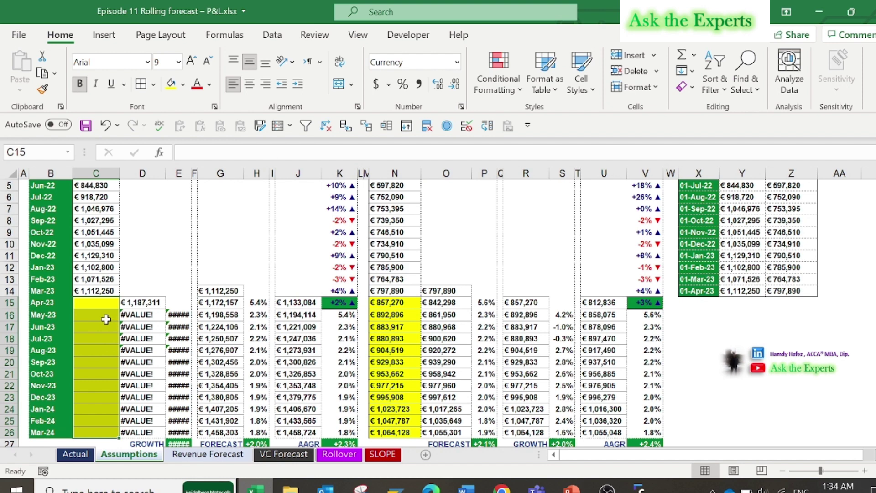
Link the Apr-23 revenue to its GROWTH projection with =D15 and copy the link into the revenue cells for May-23 to Mar-24.
left_click(105, 302)
type("=")
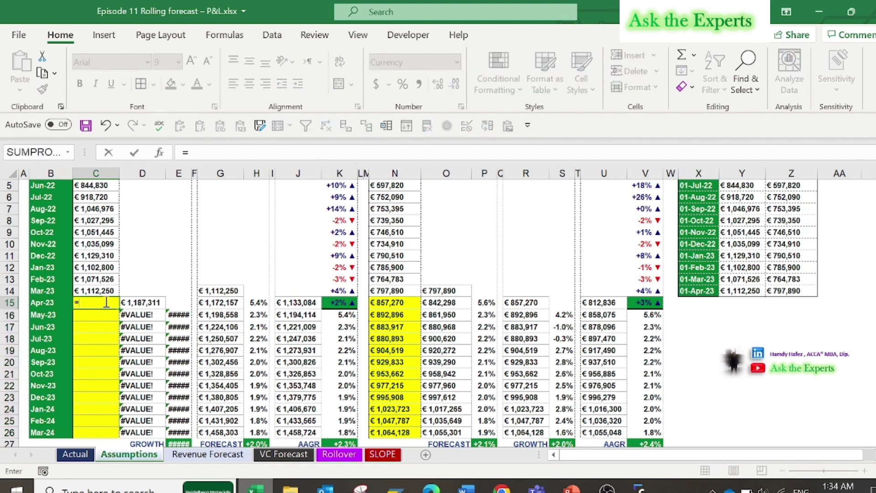
left_click(136, 302)
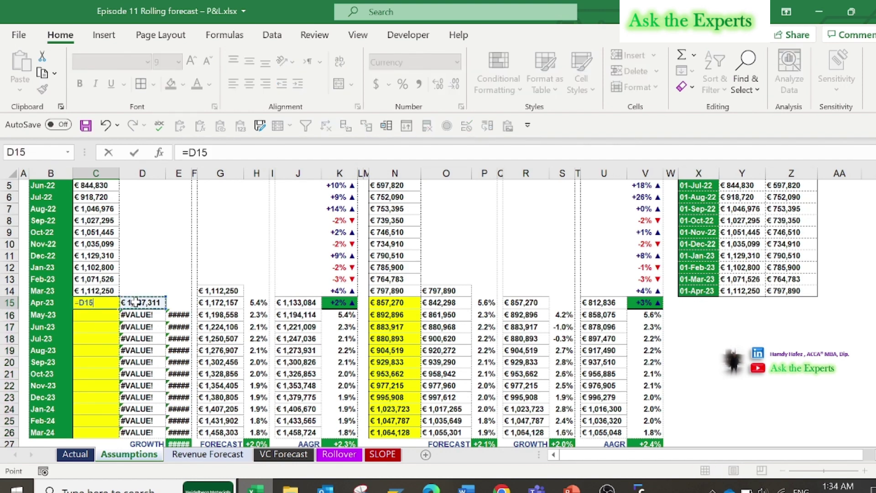
key("Return")
left_click(98, 304)
key("ctrl+c")
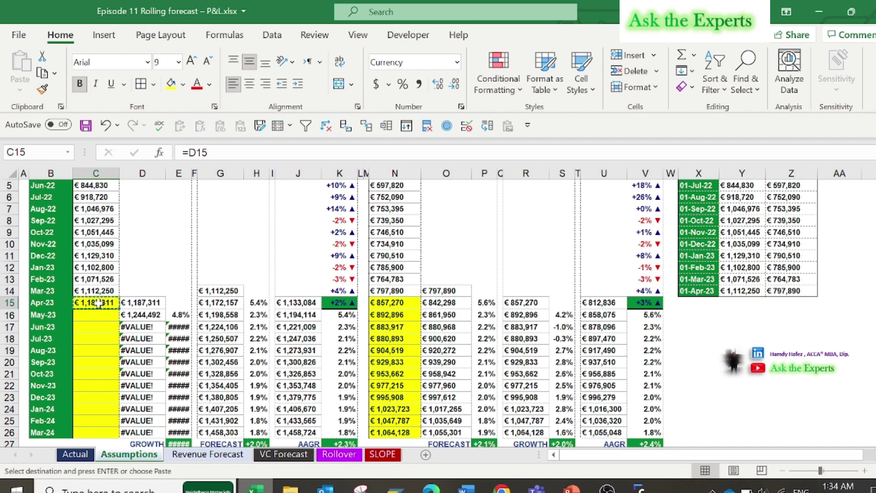
left_click_drag(94, 315, 93, 427)
key("ctrl+v")
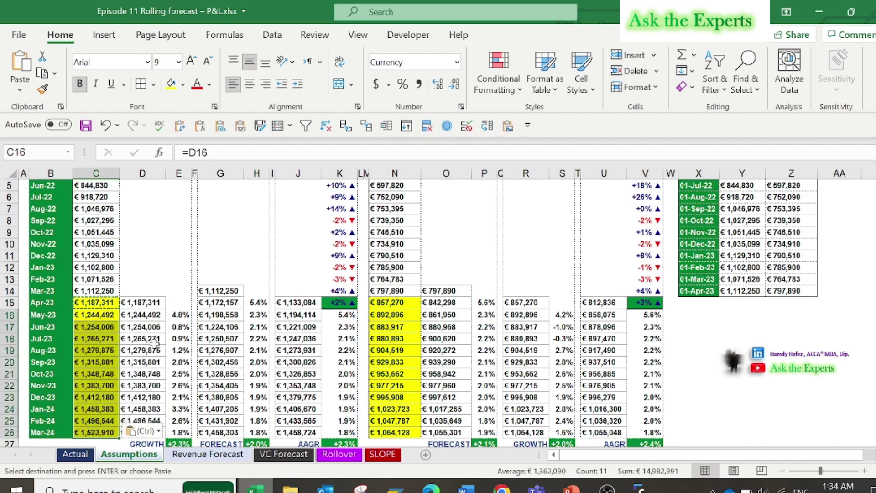
Inspect the Jul-23 GROWTH formula and the month-on-month rate formulas beside it for May-23 and Jul-23.
left_click(153, 338)
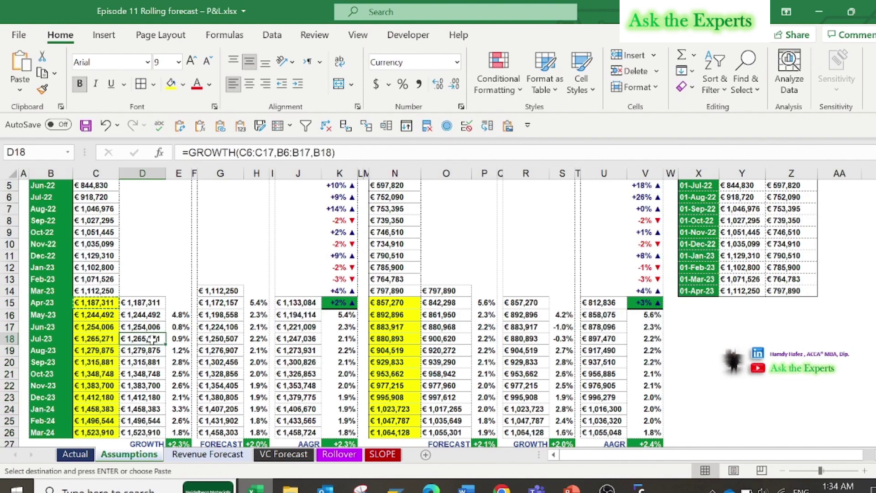
double_click(153, 338)
key("Escape")
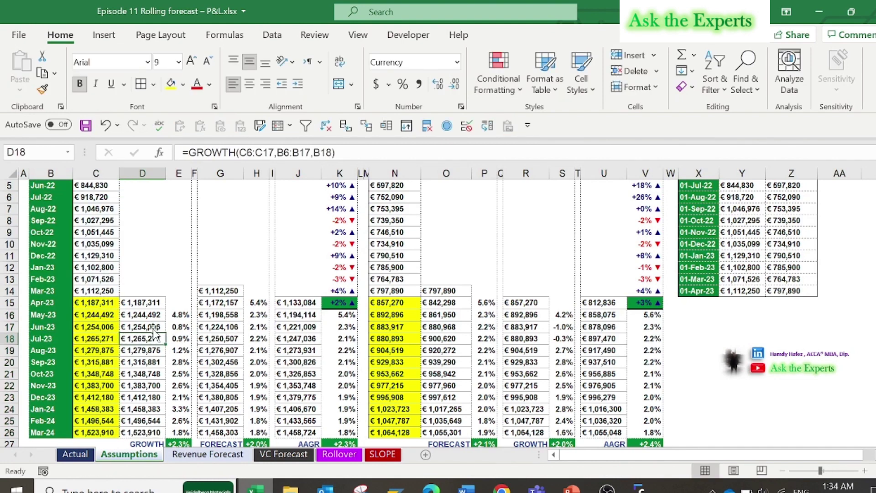
left_click(176, 315)
double_click(177, 315)
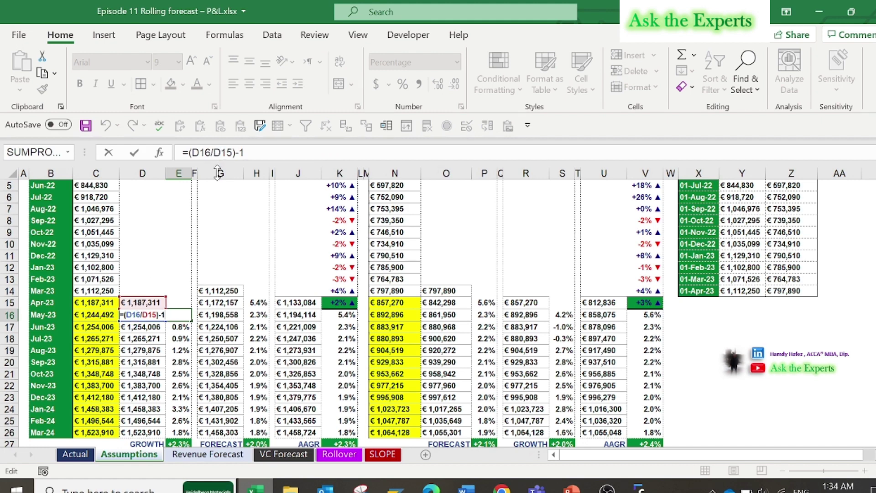
key("Escape")
left_click(182, 338)
double_click(183, 338)
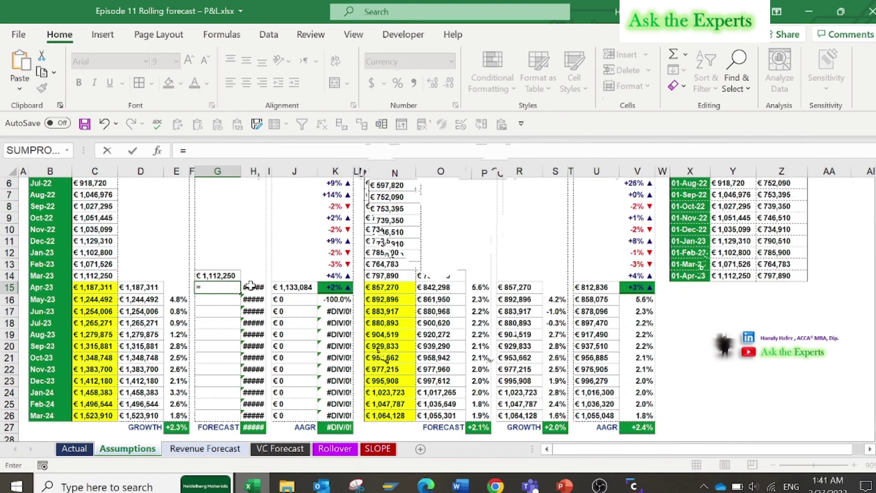
Enter =FORECAST(B15,$C$3:$C$14,$B$3:$B$14) as the Apr-23 revenue in the FORECAST column.
type("fore")
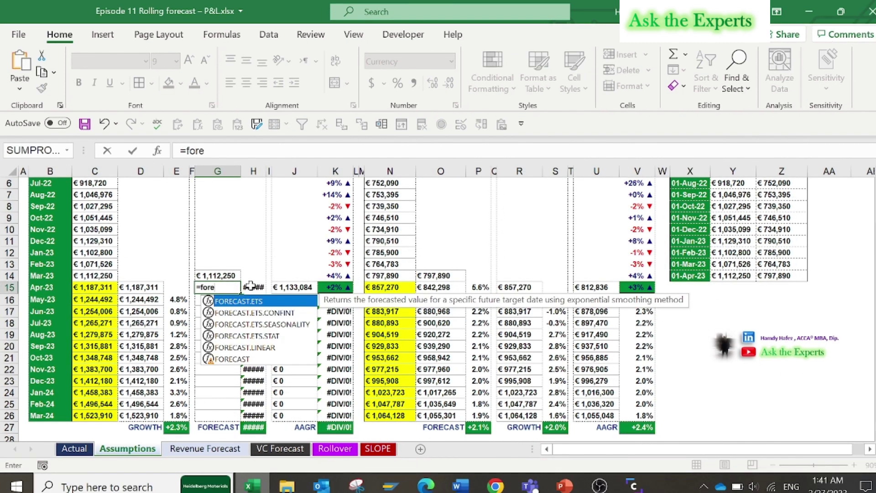
double_click(239, 359)
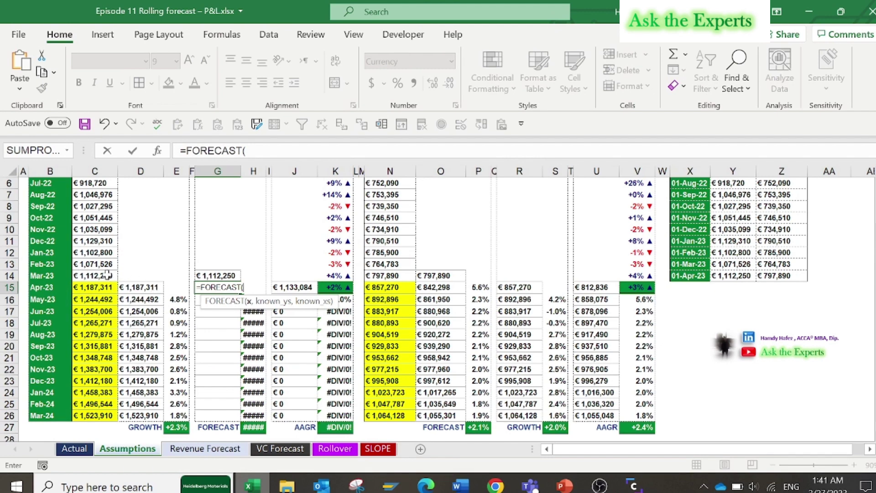
left_click(48, 287)
type(",")
left_click(79, 276)
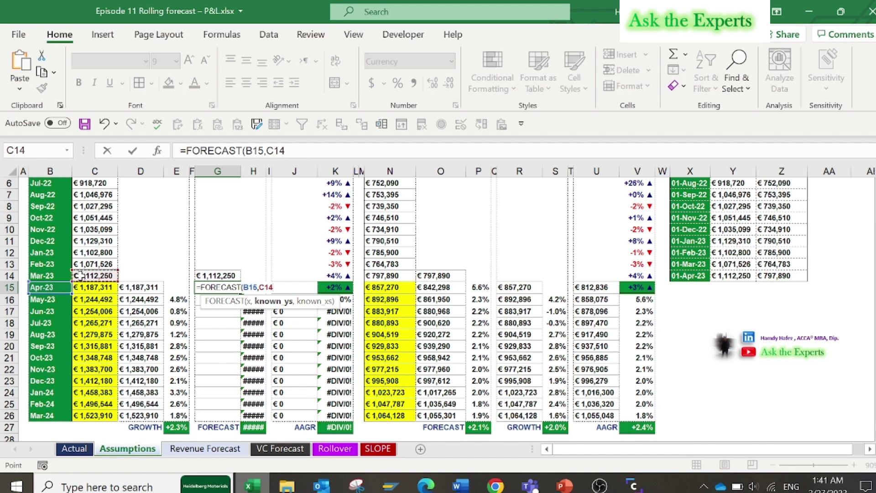
key("ctrl+shift+Up")
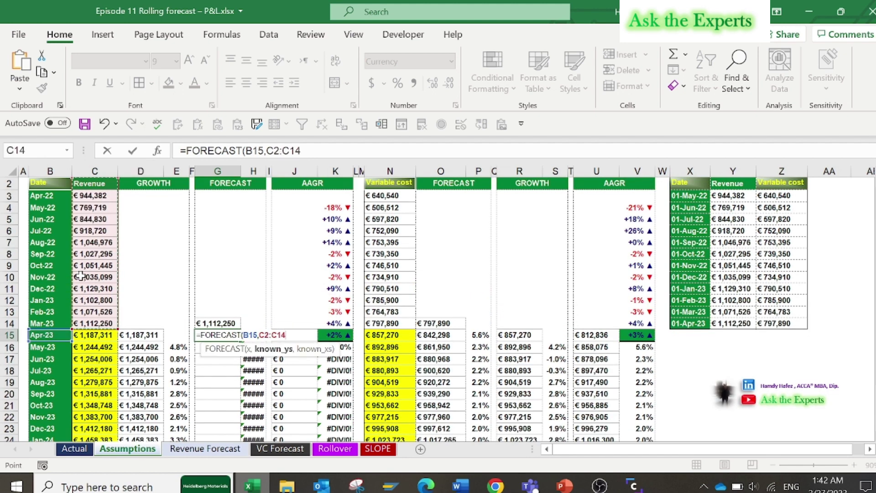
key("shift+Down")
key("F4")
type(",")
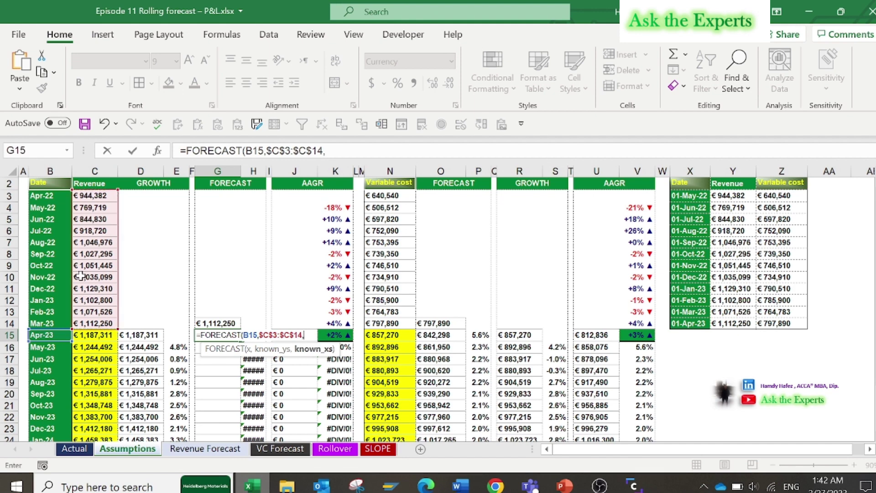
left_click_drag(44, 323, 49, 196)
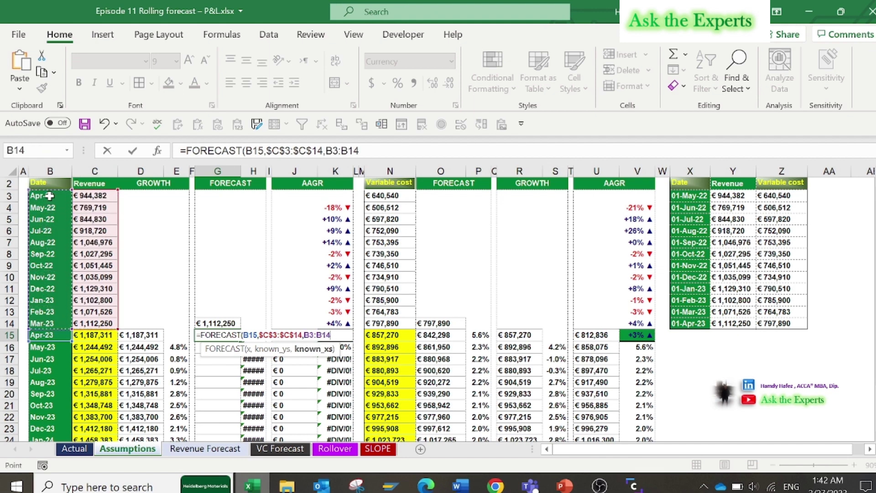
key("F4")
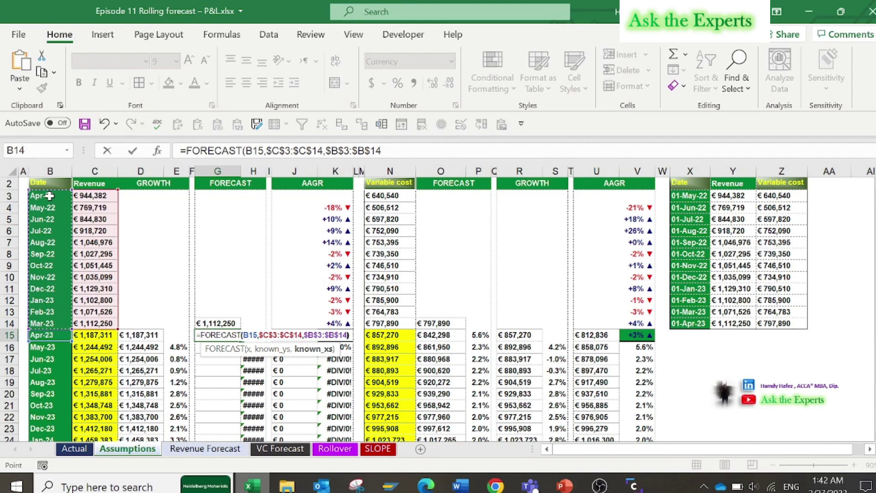
type(")")
key("Return")
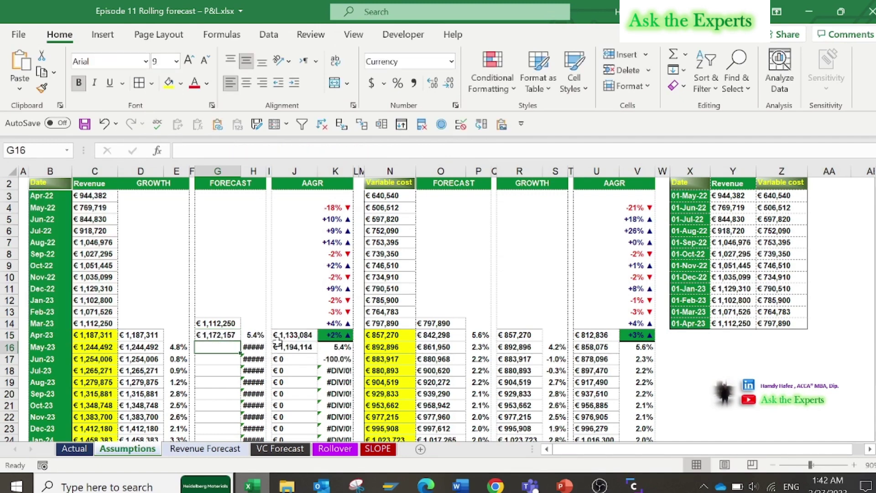
Copy the Apr-23 FORECAST formula into the May-23 to Mar-24 cells of the revenue FORECAST column.
left_click(228, 335)
key("ctrl+c")
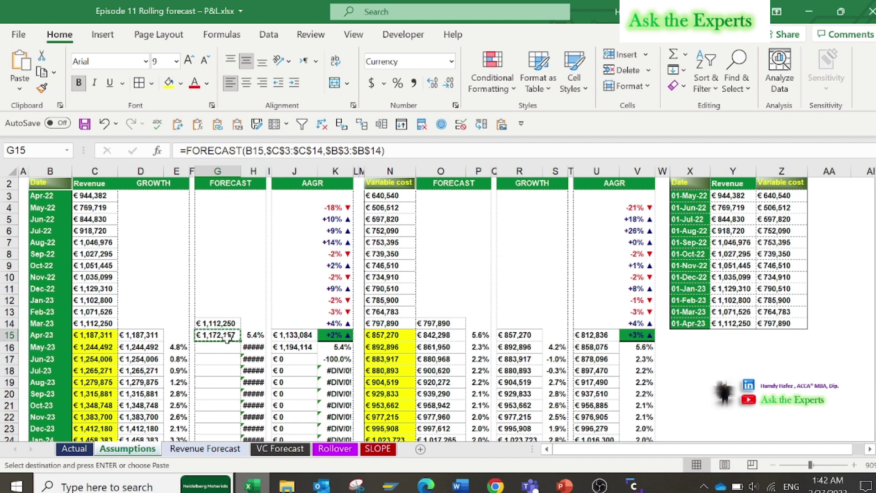
left_click_drag(227, 349, 216, 404)
key("ctrl+v")
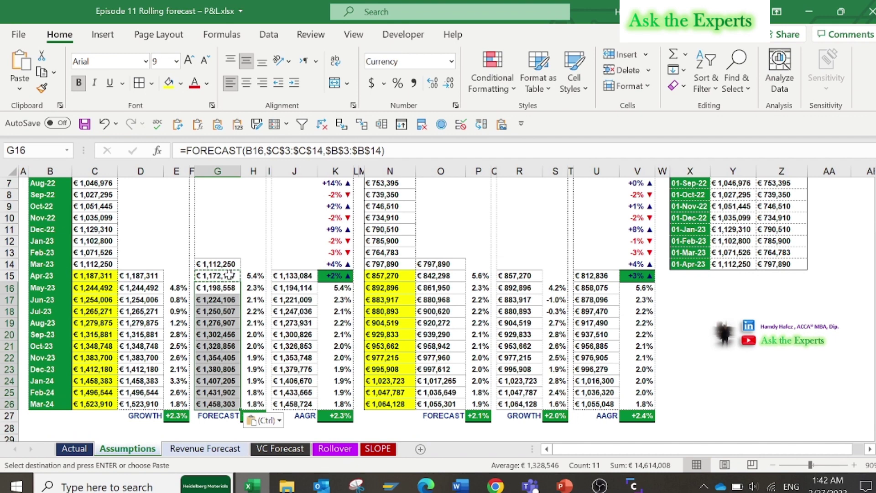
Inspect the month-on-month rate formulas for May-23 and Jul-23 beside the revenue FORECAST column.
left_click(259, 287)
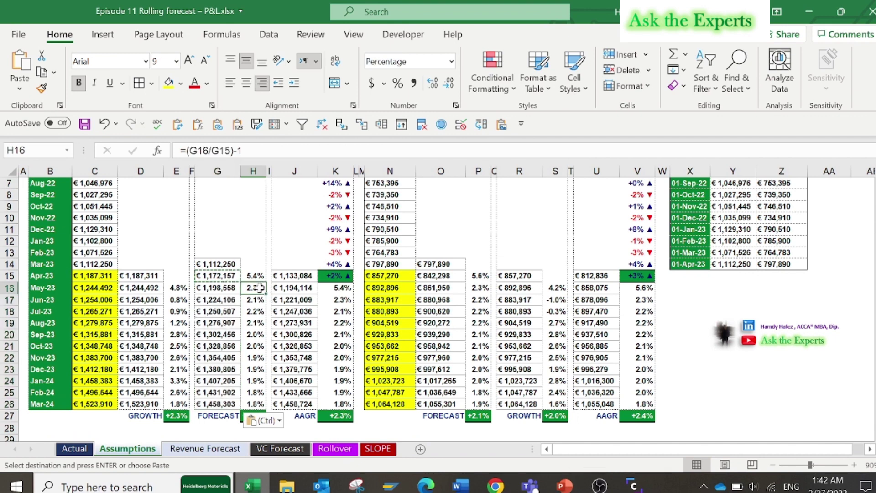
double_click(259, 287)
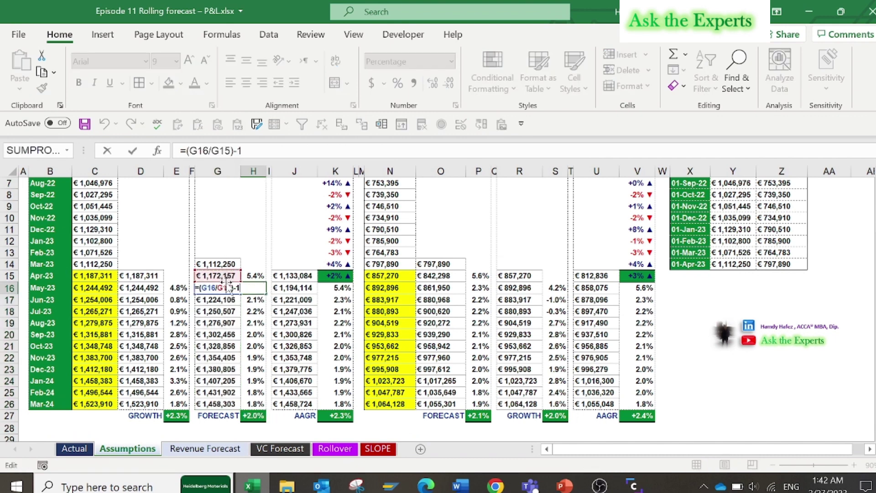
key("Escape")
left_click(254, 310)
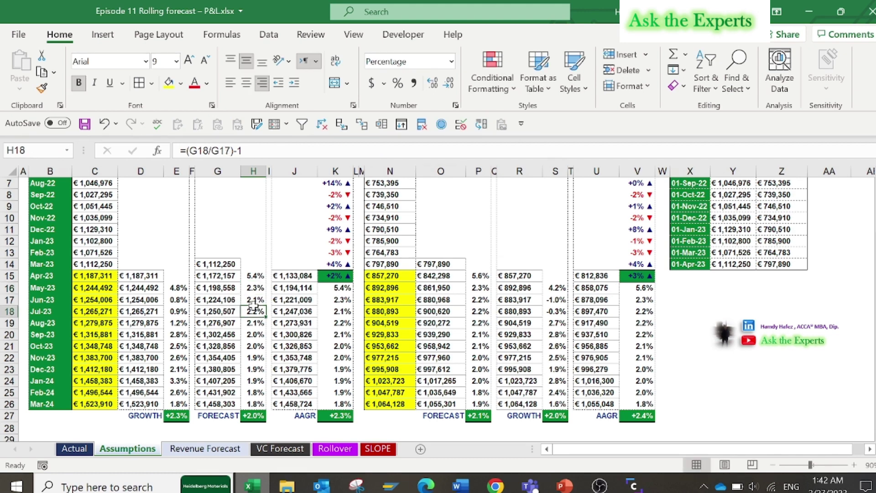
double_click(254, 310)
key("Escape")
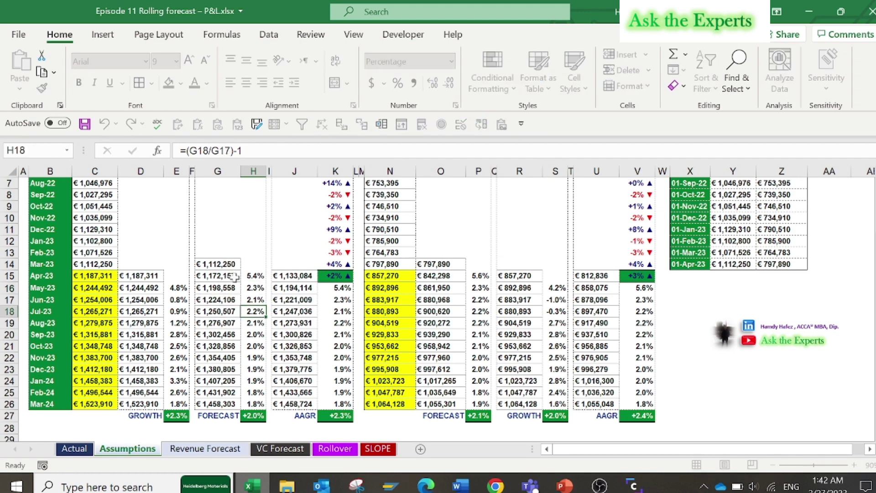
scroll(326, 219, "up", 2)
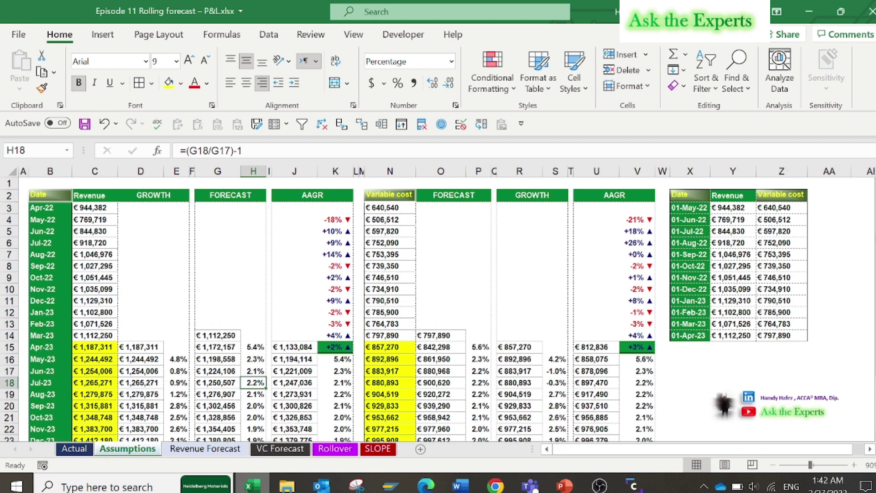
Inspect the Apr-23 revenue formula in the AAGR column and the cells it references.
left_click(329, 196)
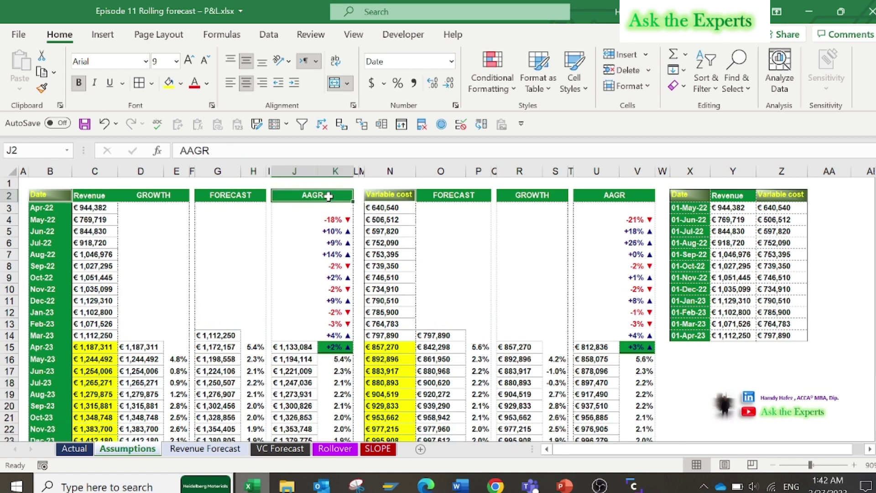
left_click(287, 348)
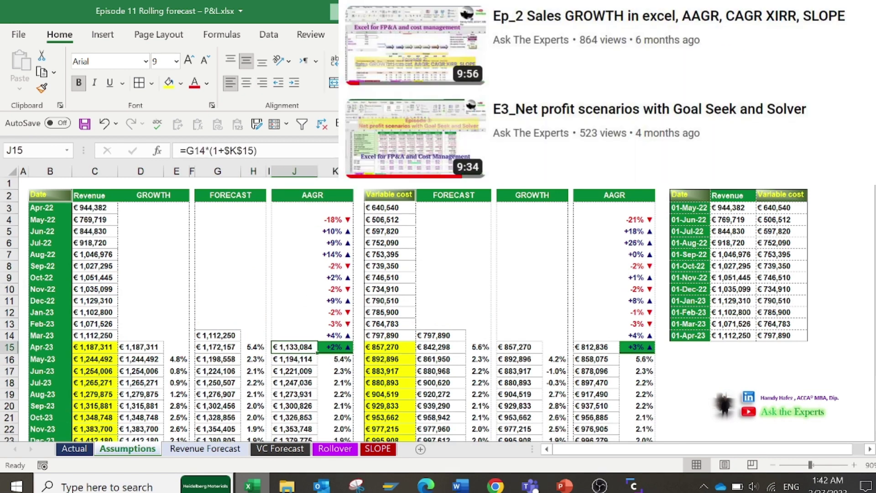
key("F2")
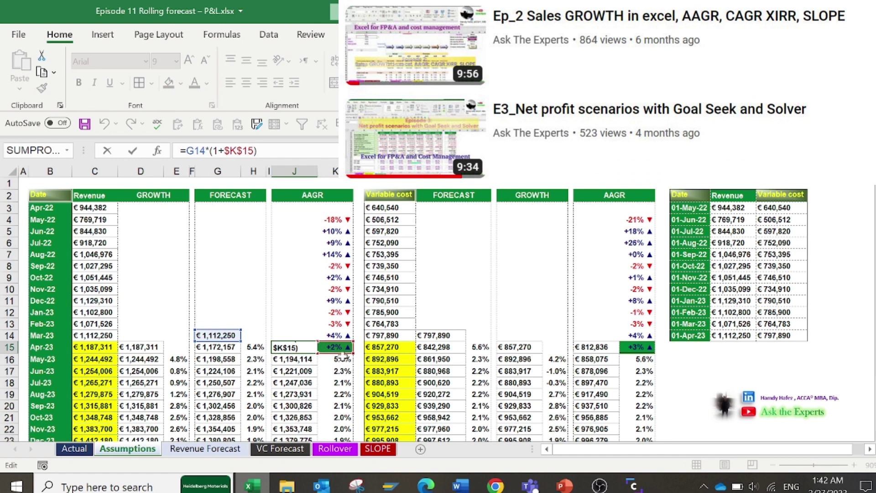
key("Escape")
Inspect the month-on-month revenue rate formulas for May-22 and Jul-22 in the AAGR section.
left_click(336, 219)
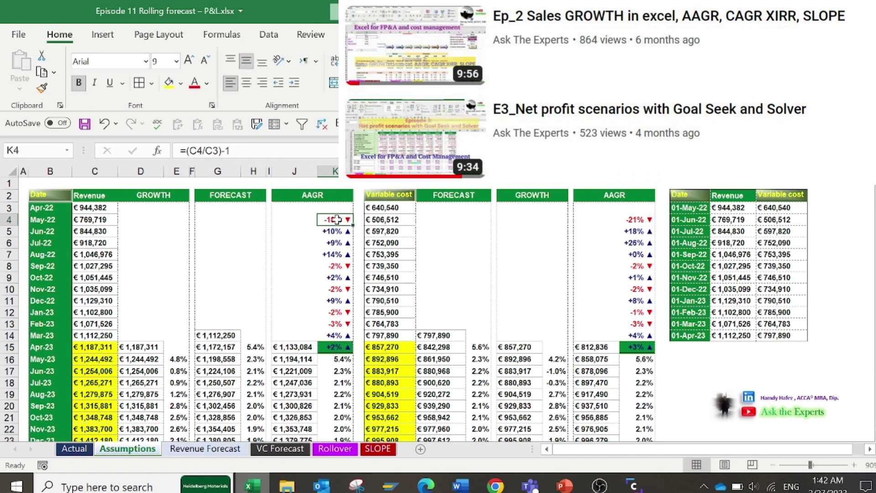
key("F2")
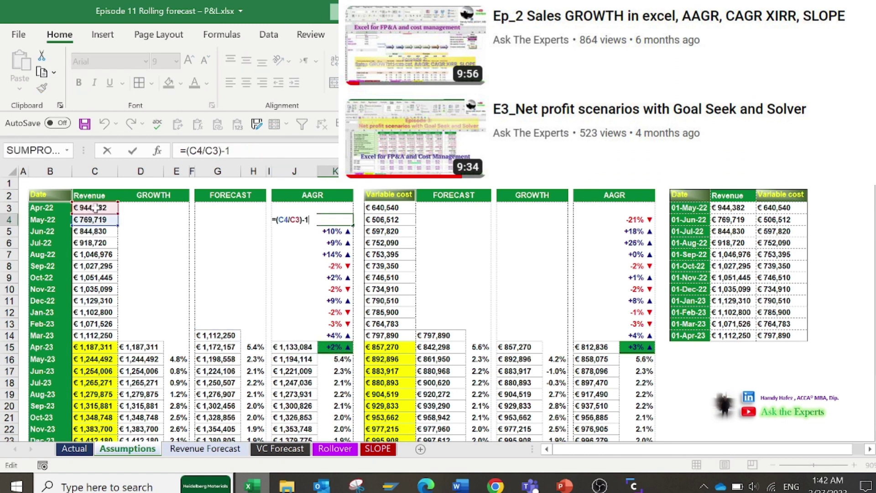
key("Escape")
left_click(337, 242)
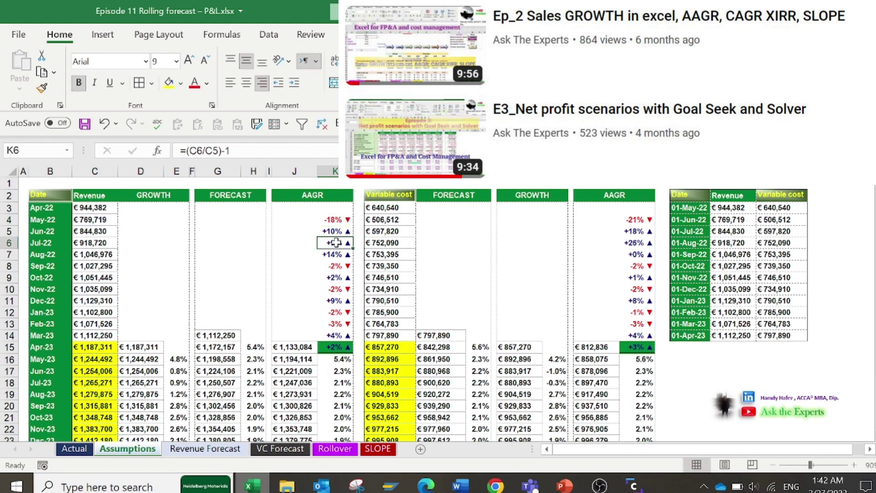
key("F2")
key("Escape")
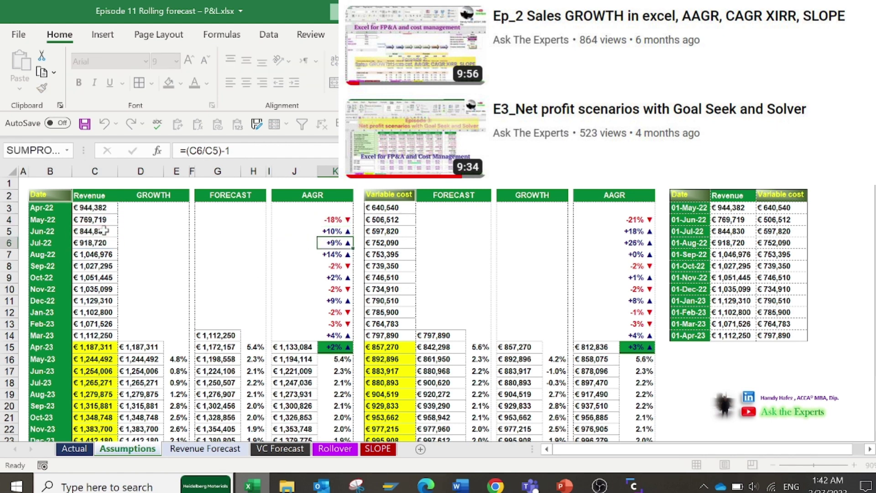
Inspect the SLOPE formula and the 2022 Market Growth formula on the SLOPE sheet.
left_click(377, 449)
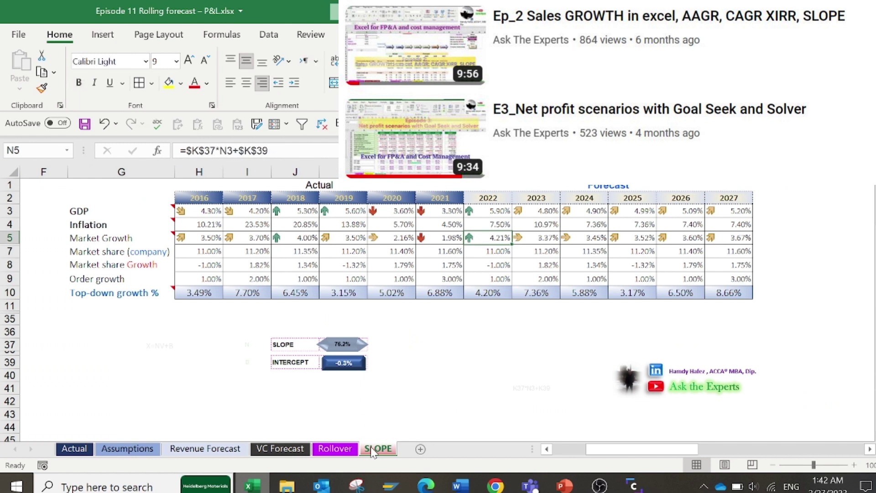
left_click(298, 344)
key("Right")
key("F2")
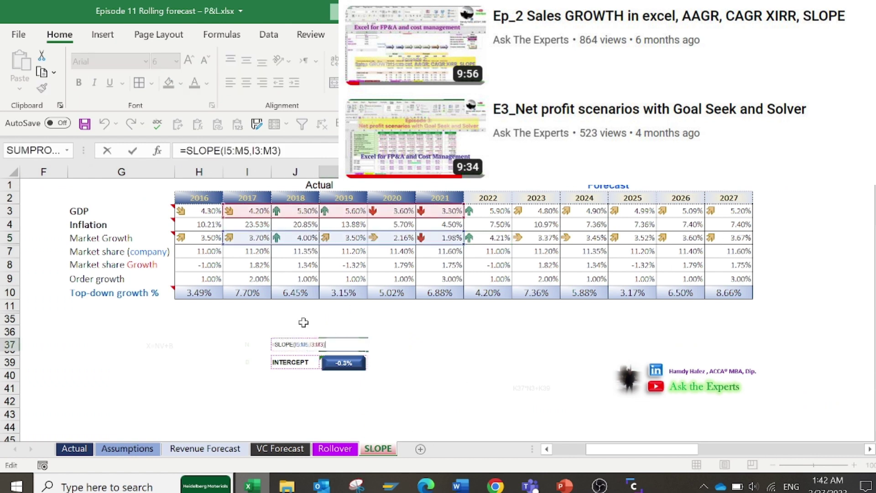
key("Return")
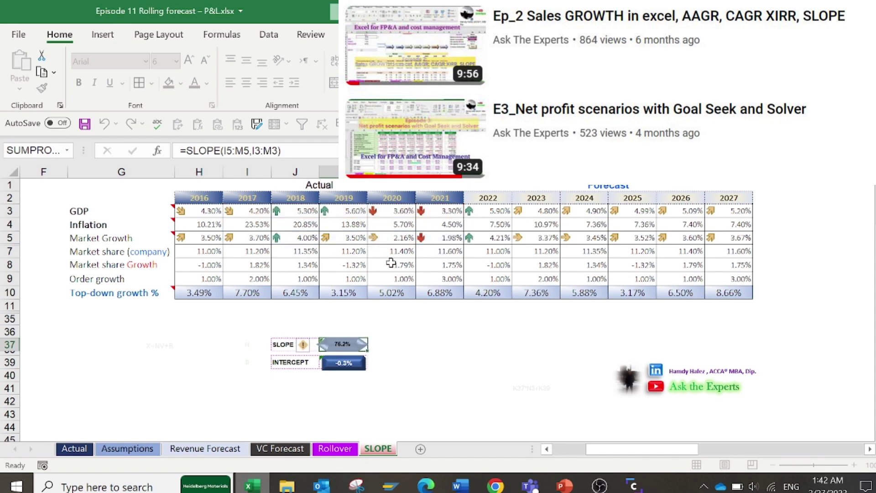
left_click(489, 239)
double_click(490, 239)
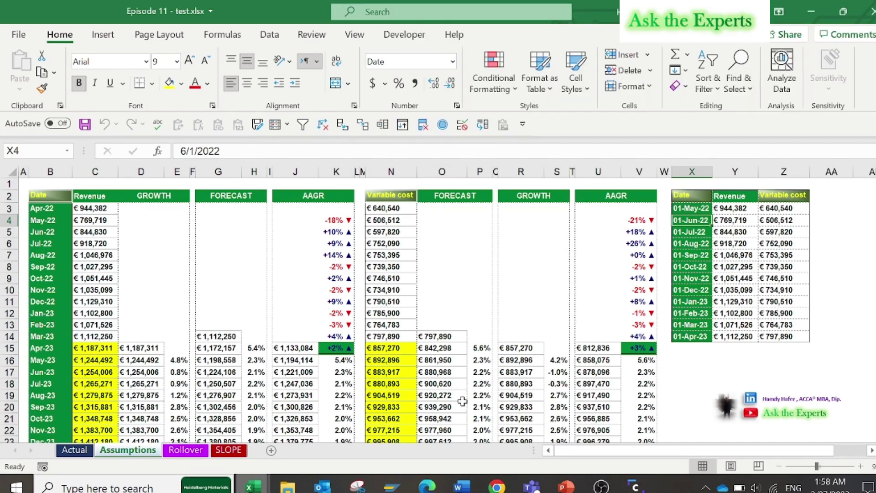
On the Assumptions sheet of Episode 11 - test.xlsx, inspect the variable cost formulas in the GROWTH, AAGR and FORECAST columns.
left_click(516, 374)
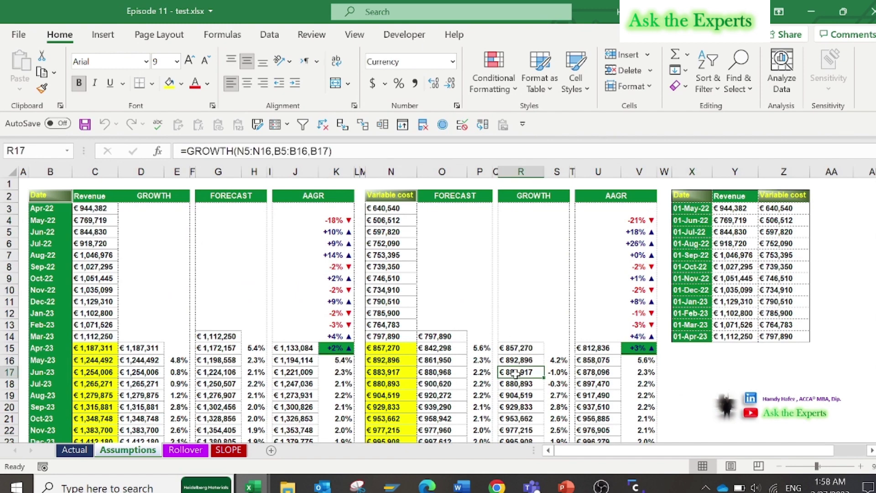
left_click(604, 396)
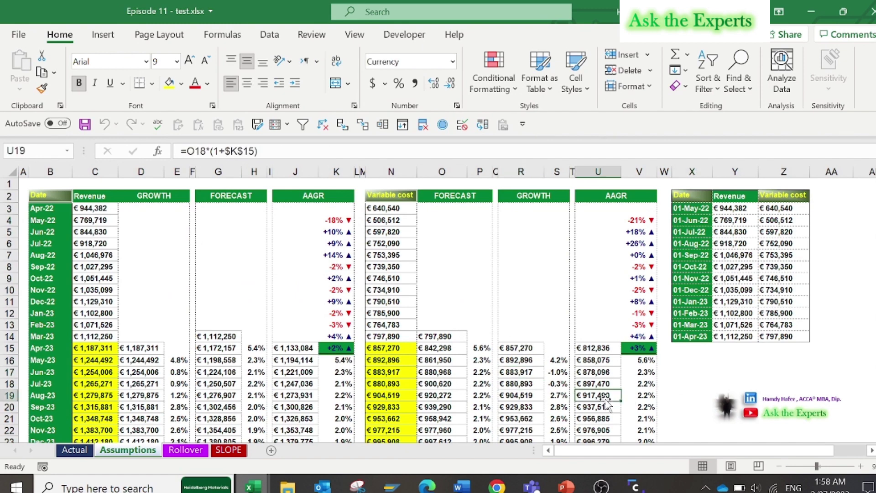
left_click(521, 394)
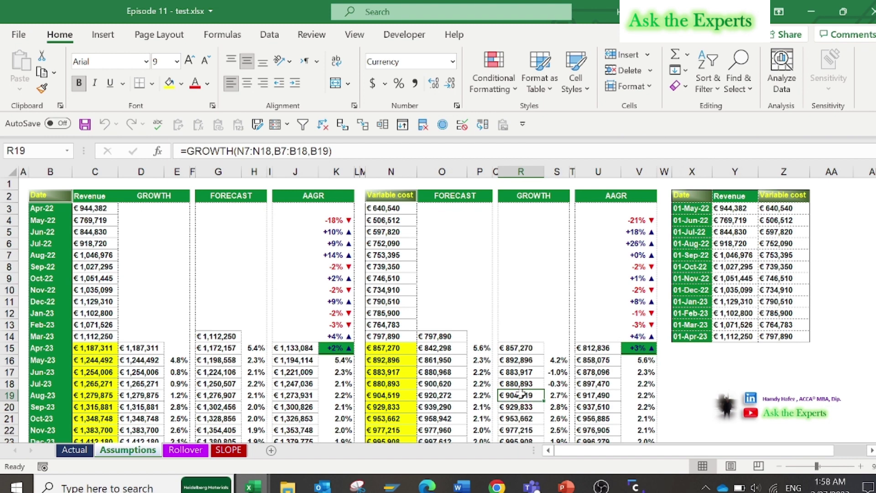
left_click(427, 381)
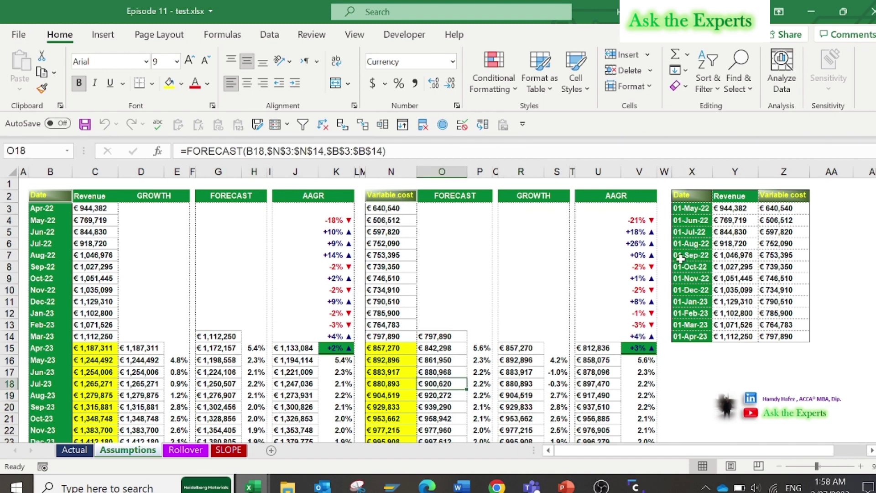
Compare the dates and revenue entries of the helper table in columns X:Y with those of the main table in columns B:C.
left_click(700, 210)
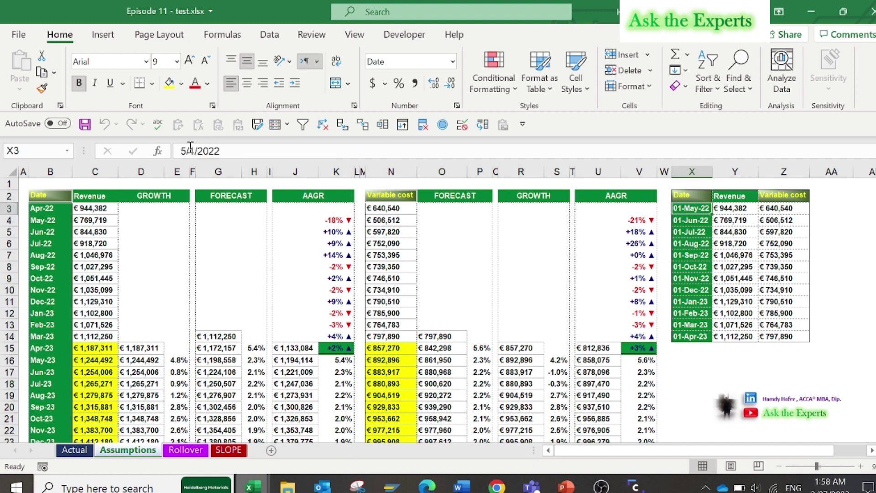
left_click(46, 208)
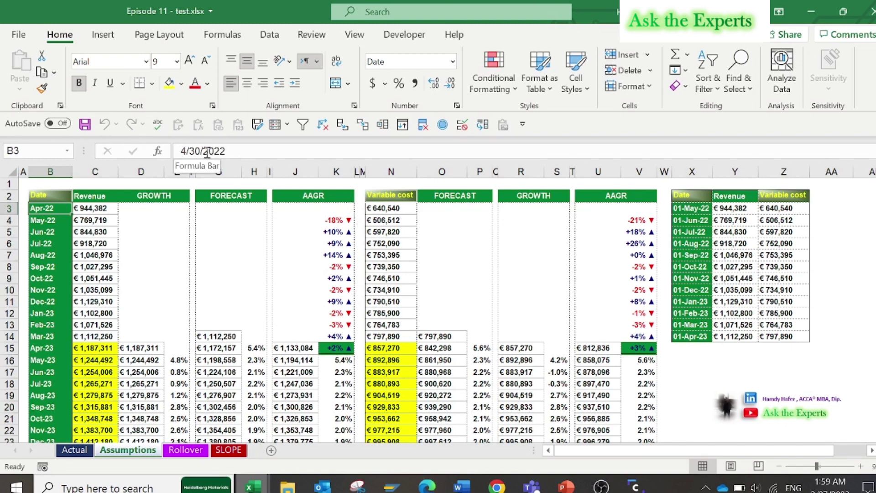
left_click(735, 208)
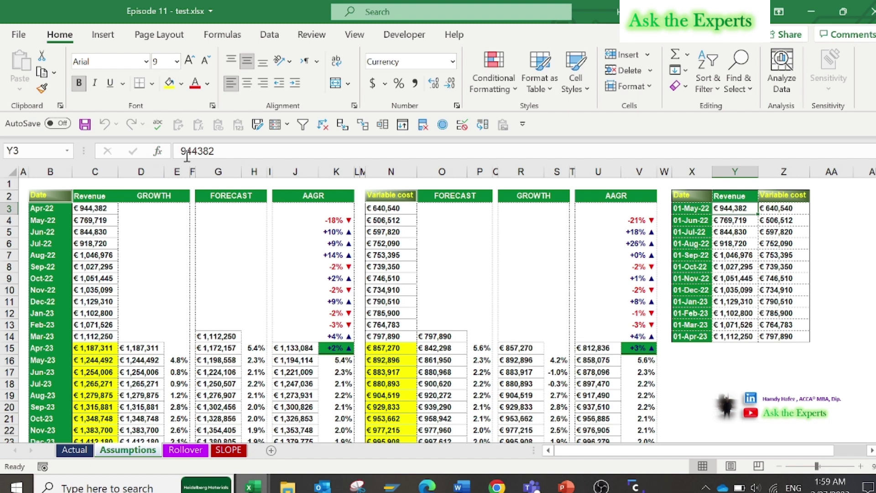
left_click(102, 222)
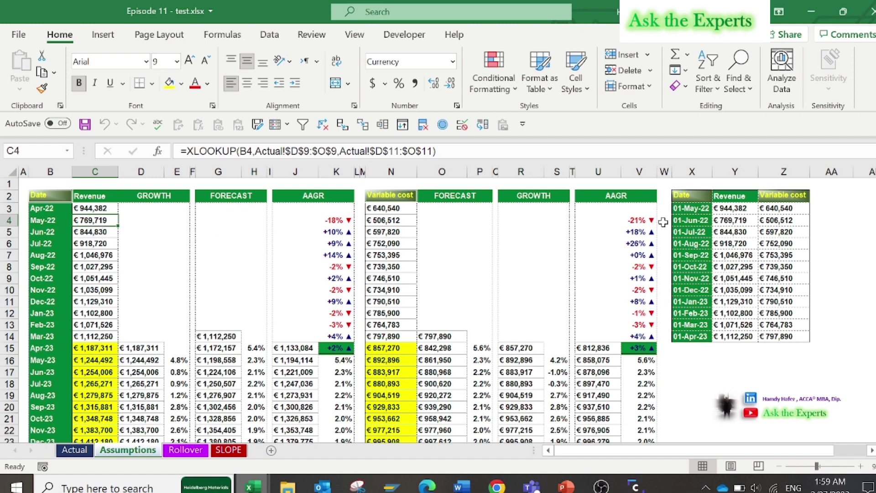
left_click(689, 220)
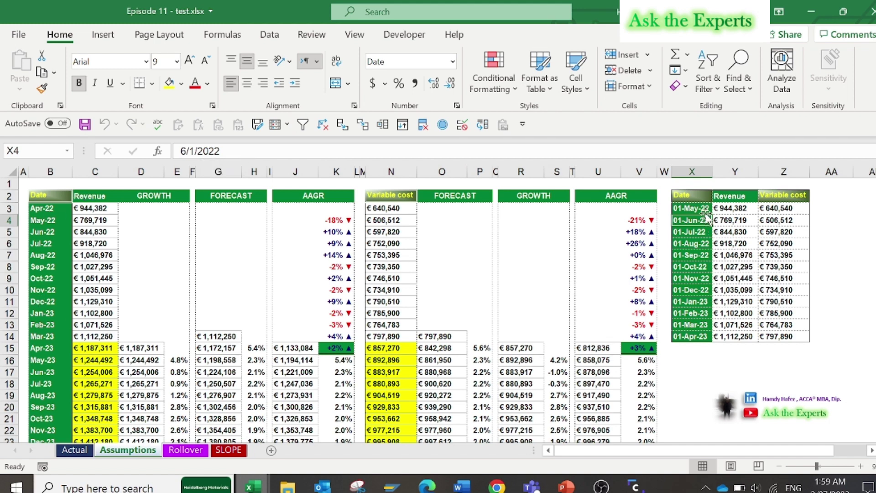
left_click(691, 335)
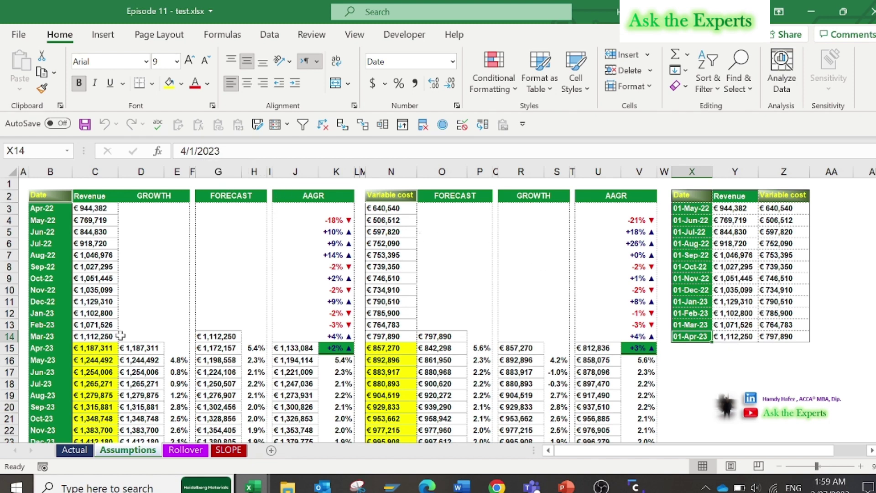
left_click(58, 334)
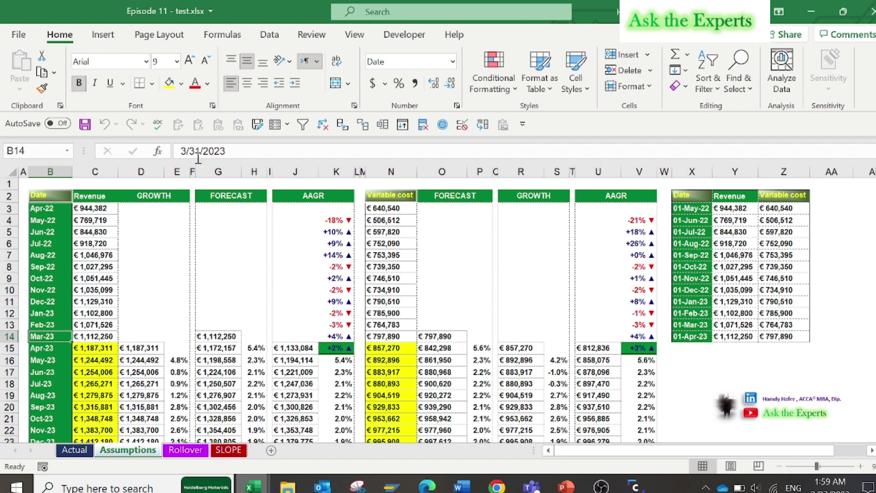
left_click(736, 217)
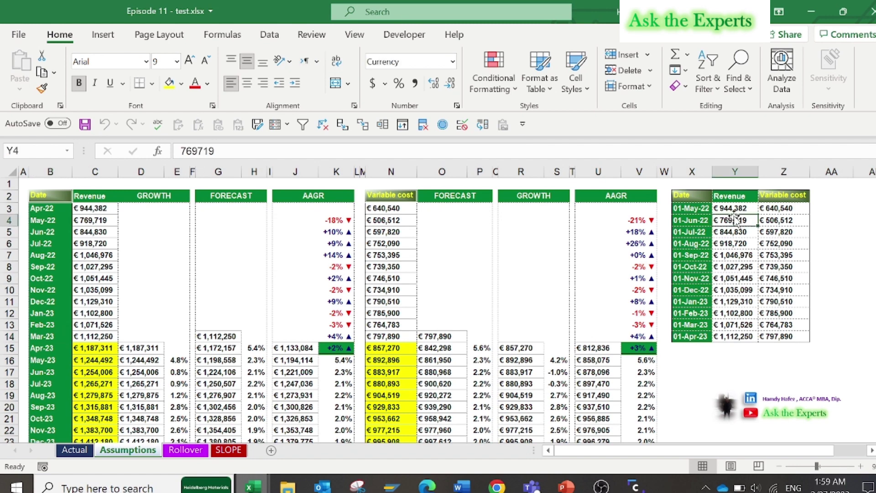
Create a line-chart forecast worksheet from the helper table's Date and Revenue columns (X2:Y14), with forecast end 4/1/2024.
left_click(689, 208)
left_click_drag(687, 197, 733, 336)
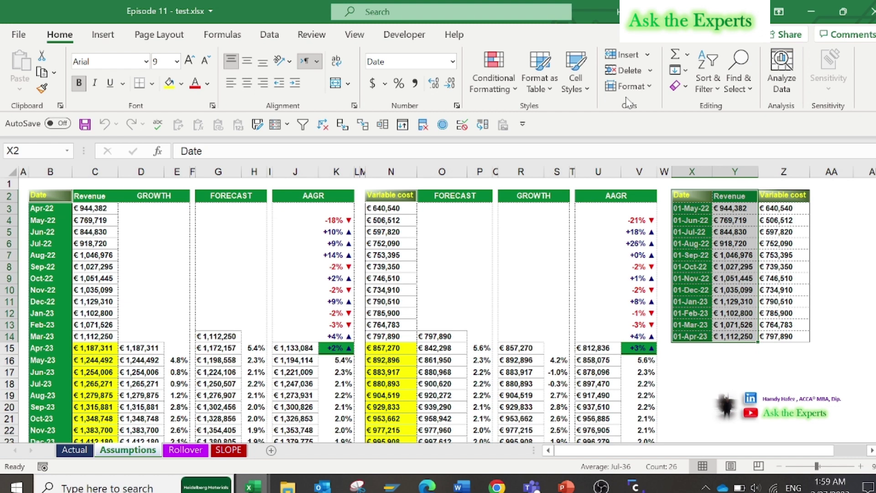
left_click(272, 33)
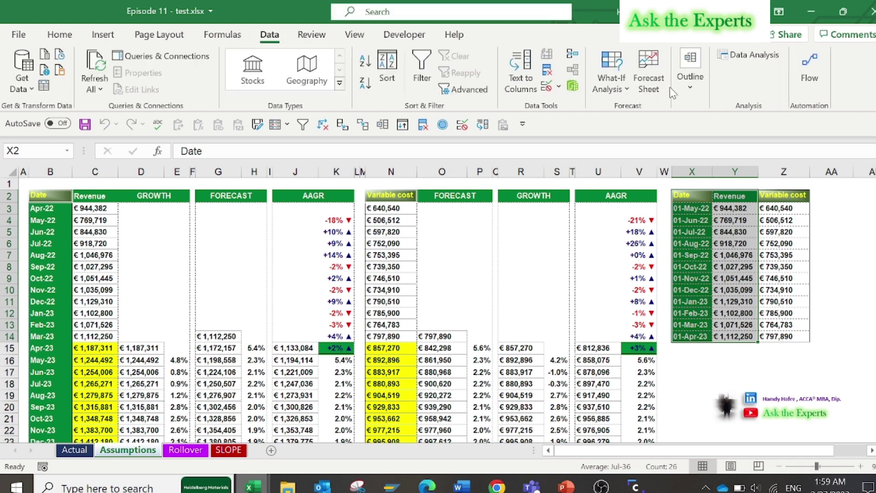
left_click(653, 74)
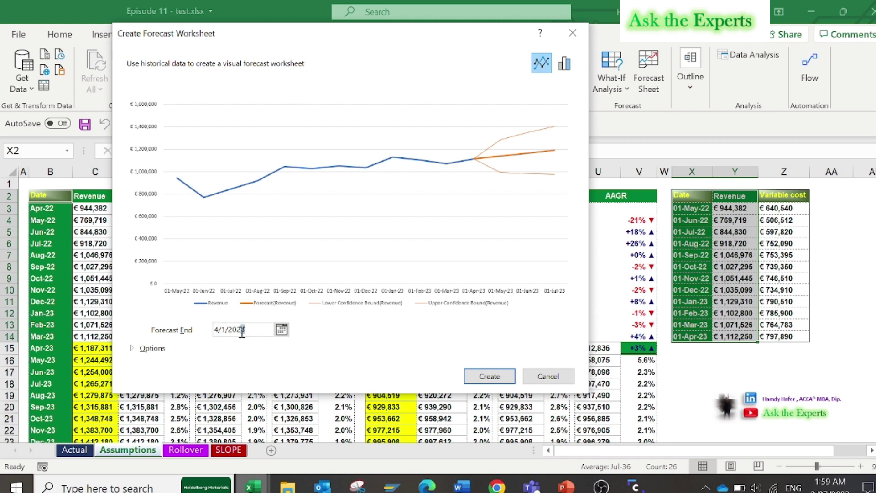
left_click(488, 375)
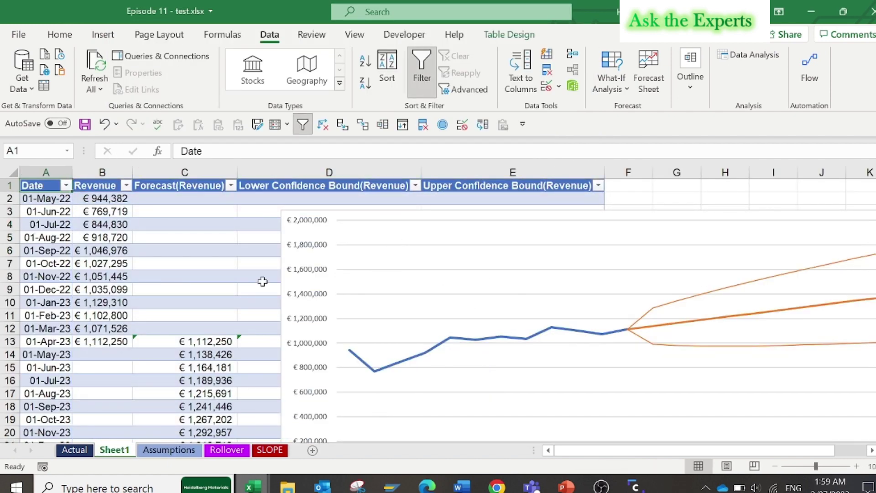
Move the revenue forecast chart beside the forecast table so it no longer covers the confidence bound columns.
left_click(775, 468)
left_click(776, 468)
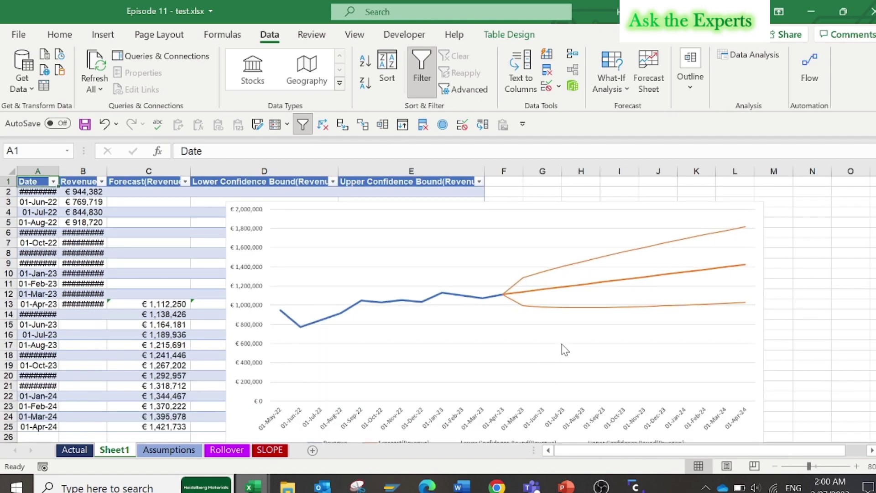
left_click_drag(245, 420, 523, 394)
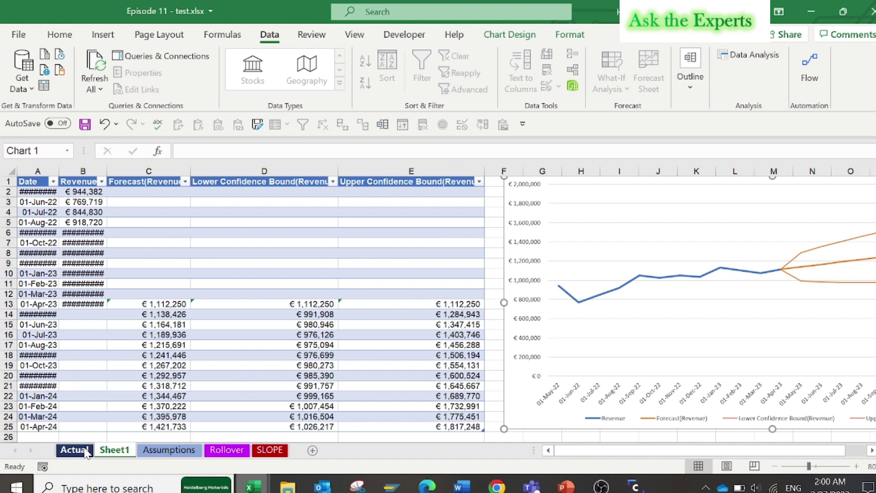
Create a line-chart forecast worksheet from the Assumptions helper table's Date and Variable cost columns, with forecast end 4/1/2024.
left_click(170, 451)
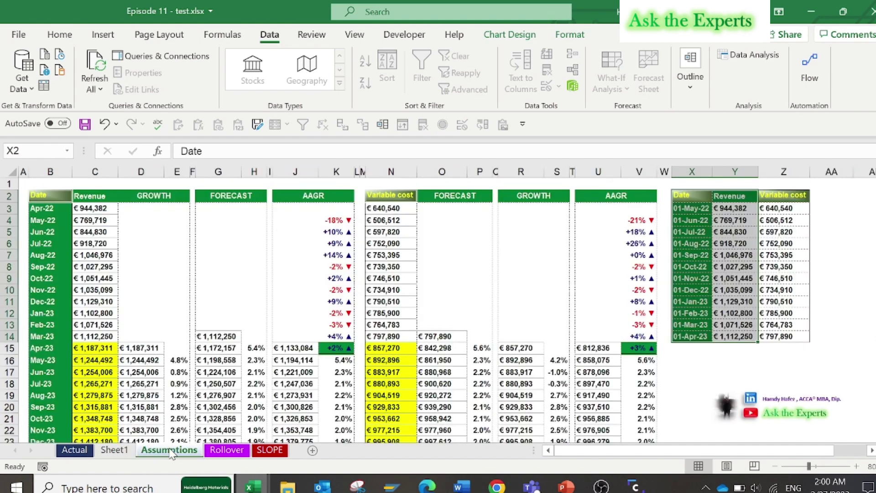
left_click_drag(702, 200, 694, 333)
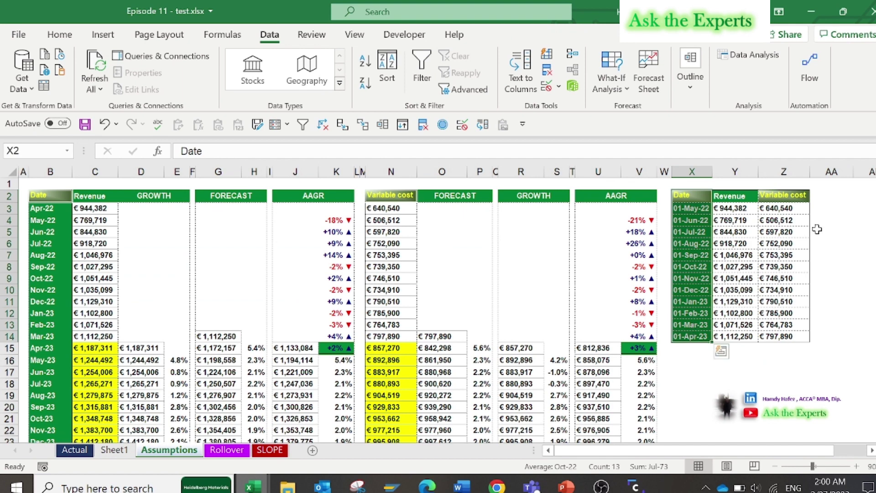
left_click_drag(794, 197, 778, 333)
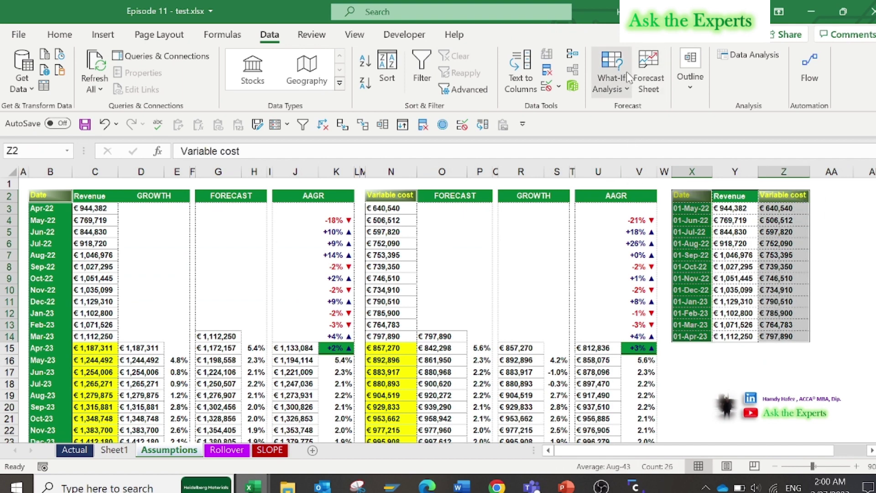
left_click(645, 95)
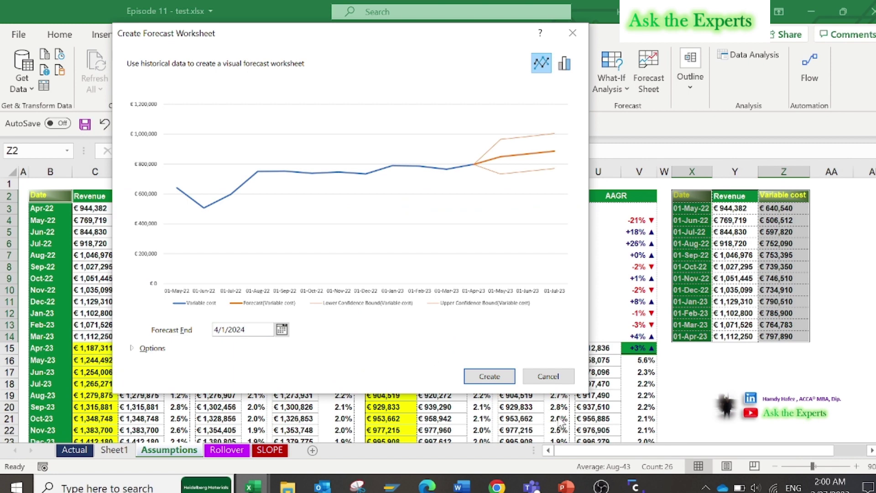
left_click(489, 376)
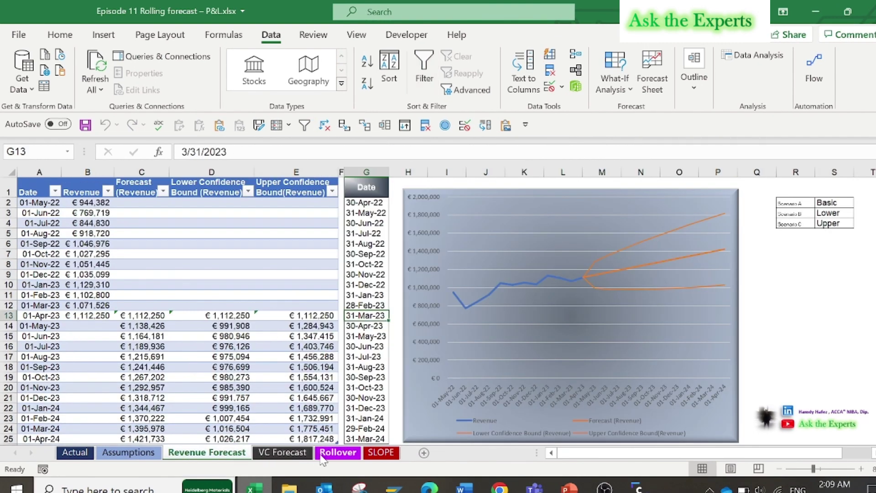
Switch the scenario selector in B29 of the Rollover sheet to Scenario B and finally to Scenario A.
left_click(333, 454)
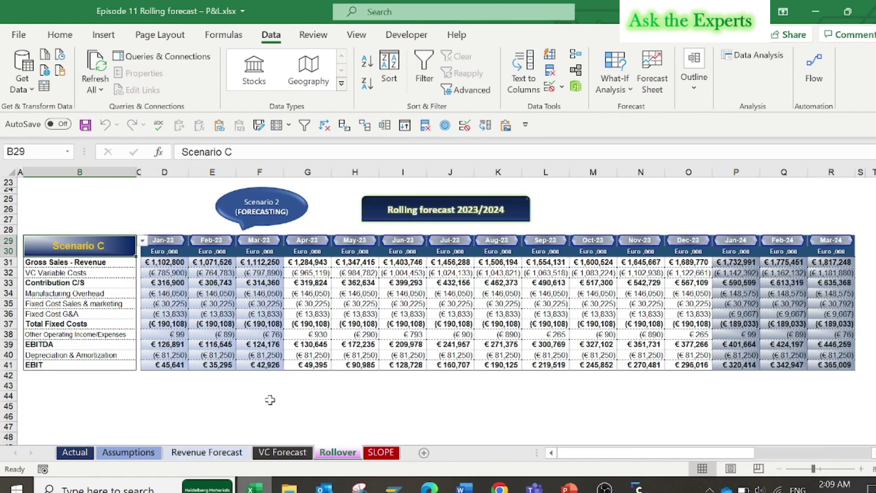
left_click(270, 396)
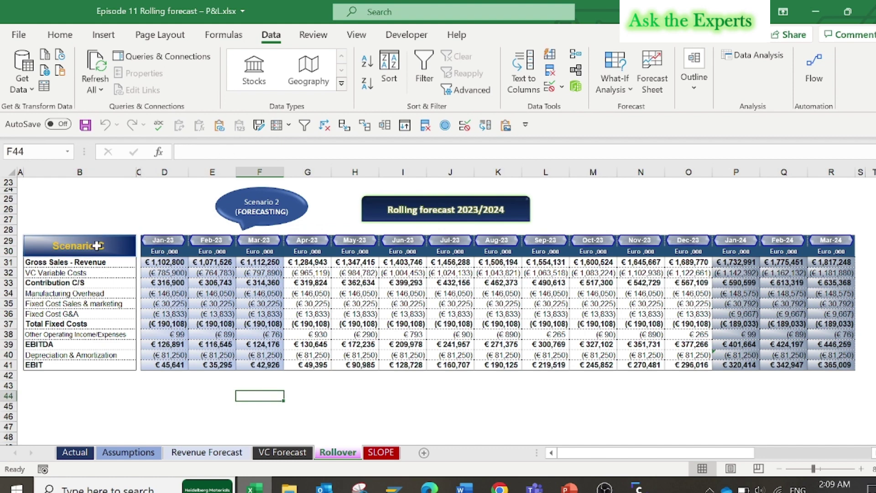
left_click(124, 247)
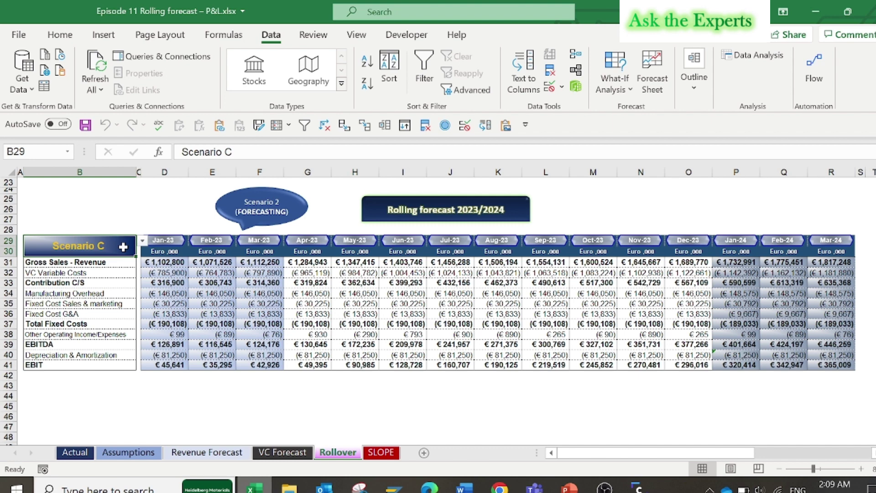
left_click(142, 241)
left_click(87, 264)
left_click(142, 241)
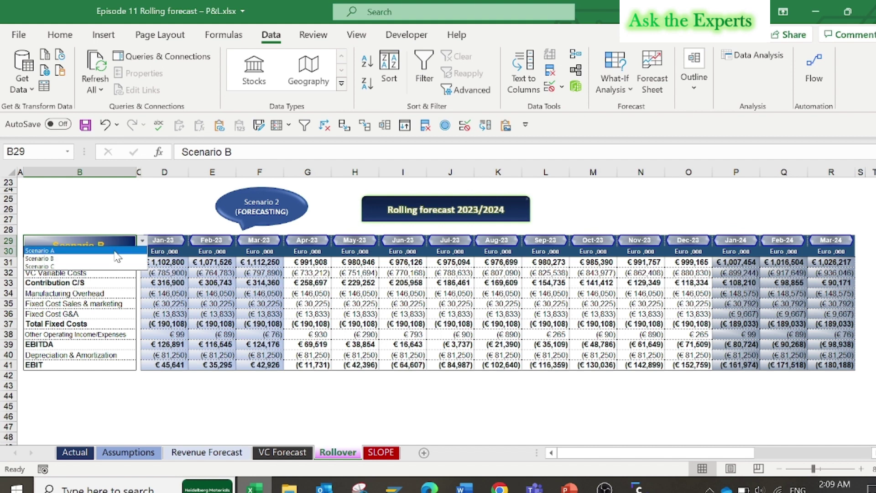
left_click(118, 251)
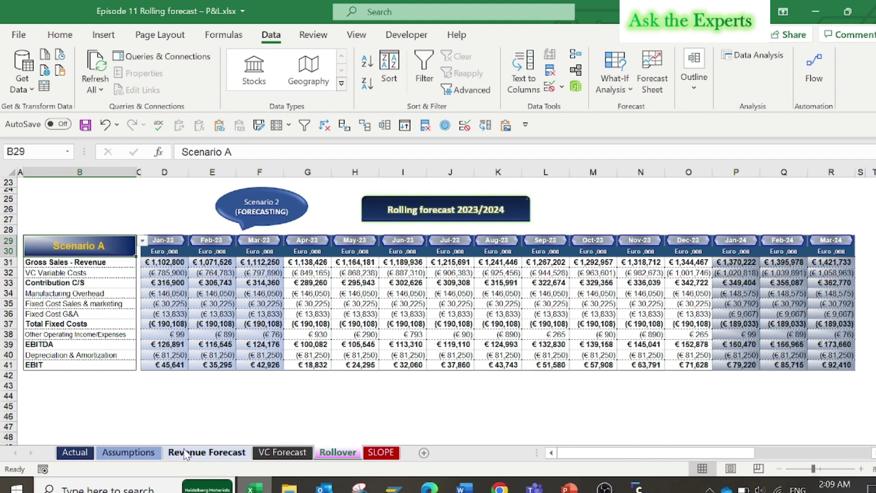
Examine the scenario key on the Revenue Forecast sheet and the January to March revenue and variable cost formulas on the Rollover sheet.
left_click(205, 452)
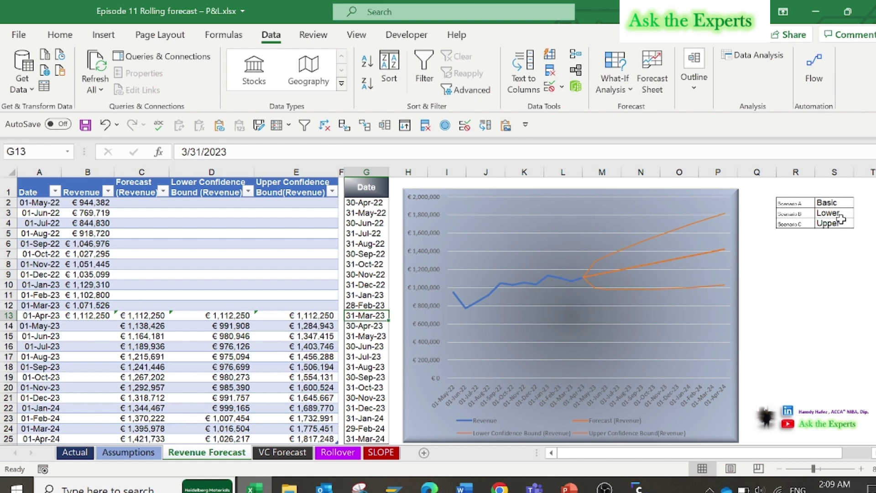
left_click(337, 453)
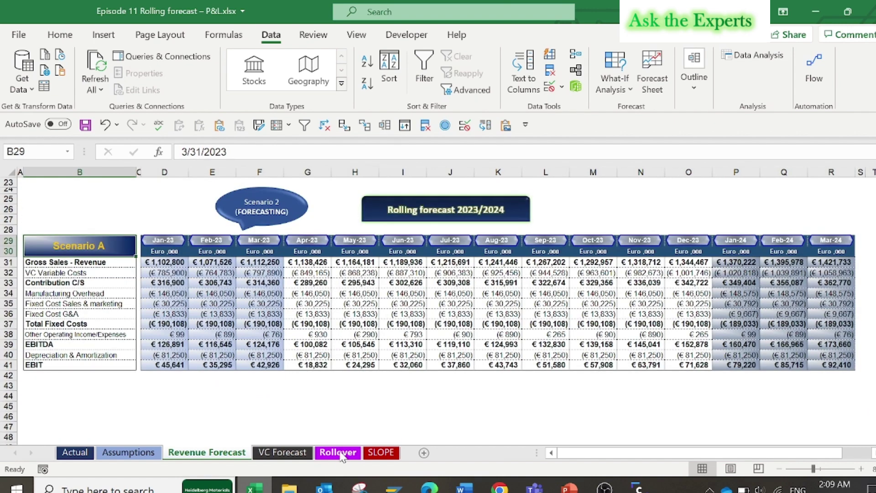
left_click(172, 262)
left_click(174, 273)
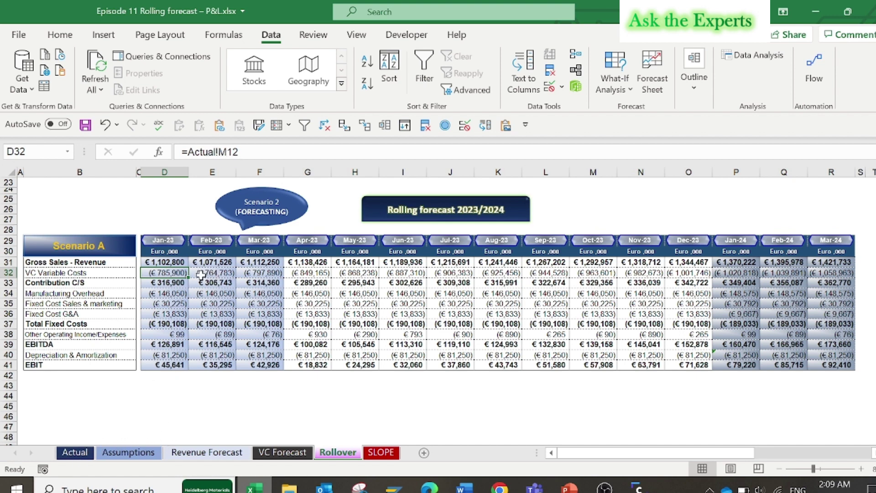
left_click(270, 274)
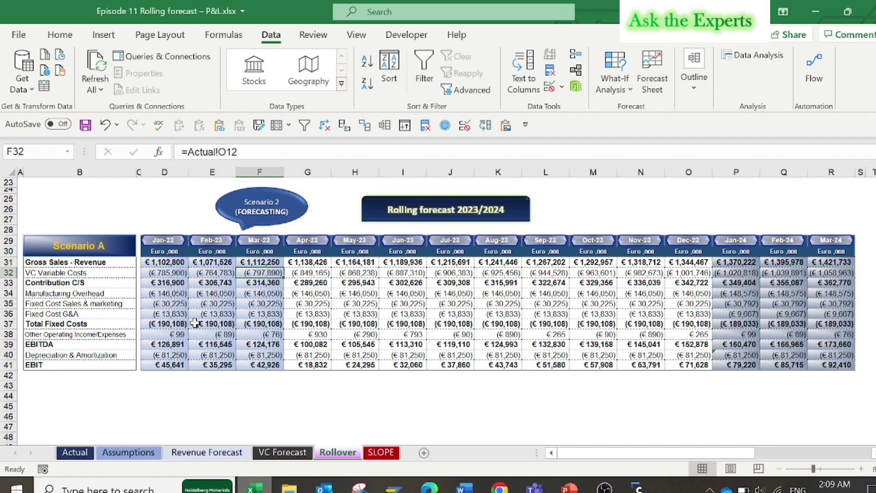
Clear the April 2023 revenue formula in G31 and start an IFS formula there with the condition B29="Scenario A".
left_click(313, 263)
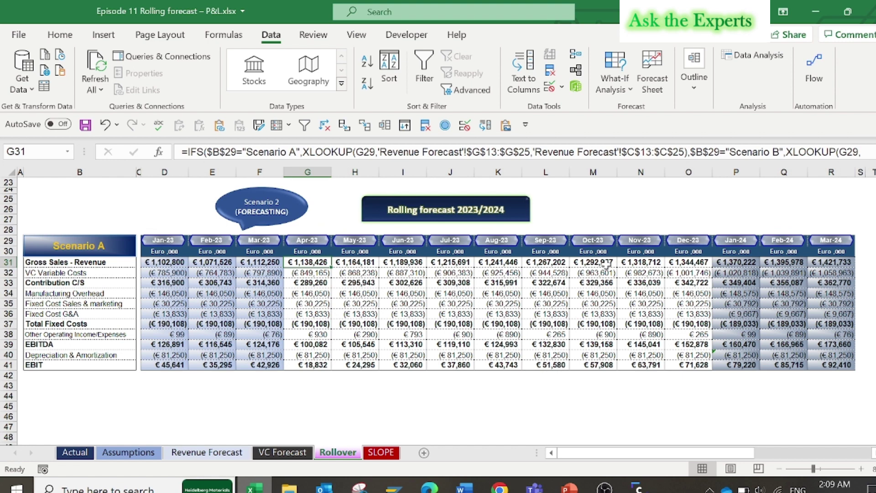
key("Delete")
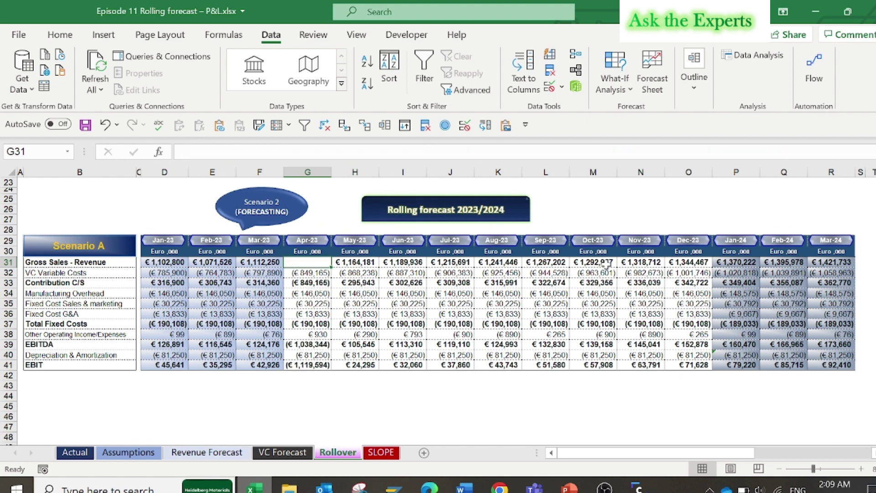
type("=ifs")
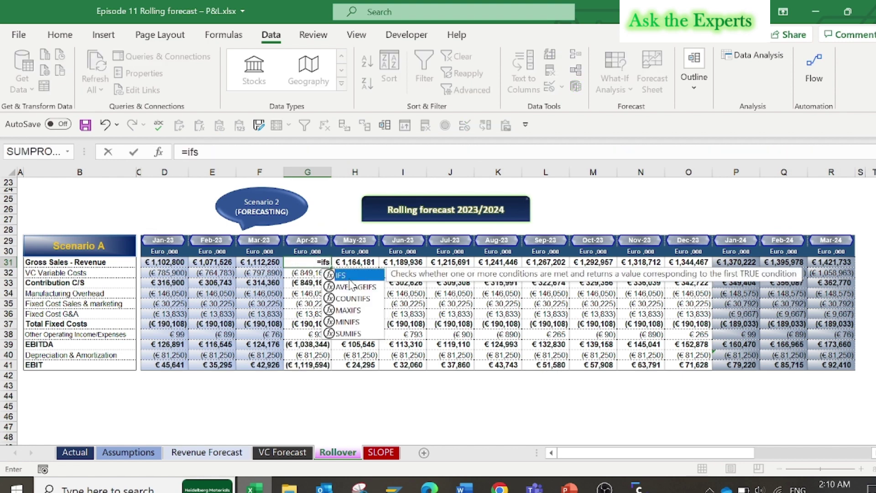
key("Tab")
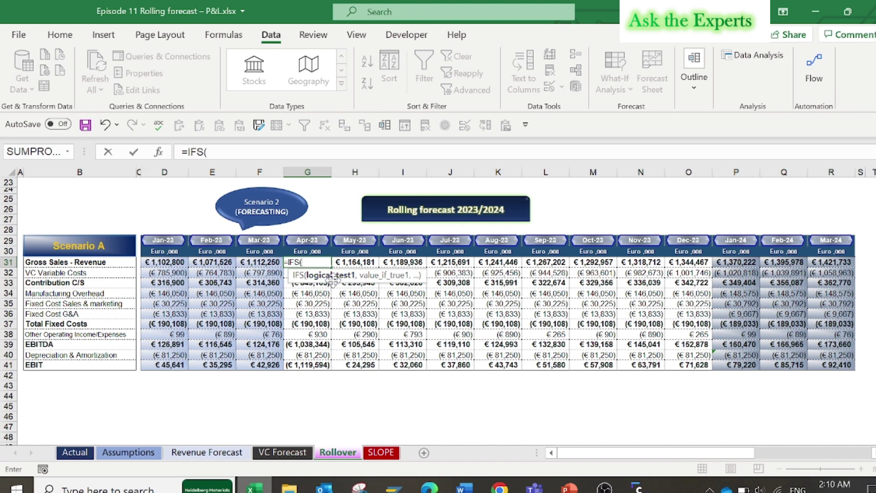
left_click(106, 245)
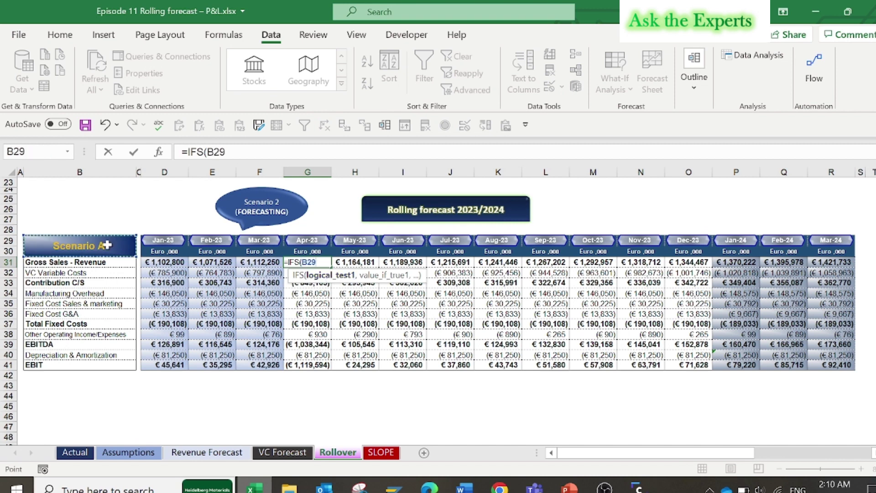
type("=\"")
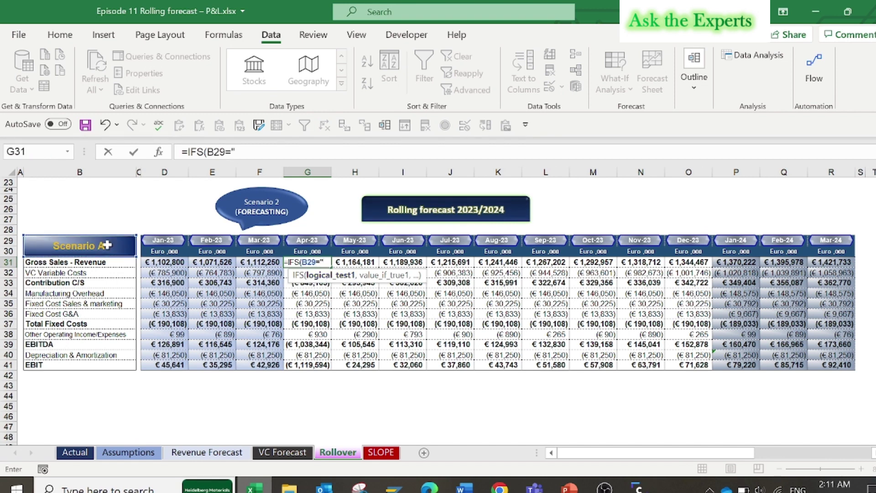
type("Scena")
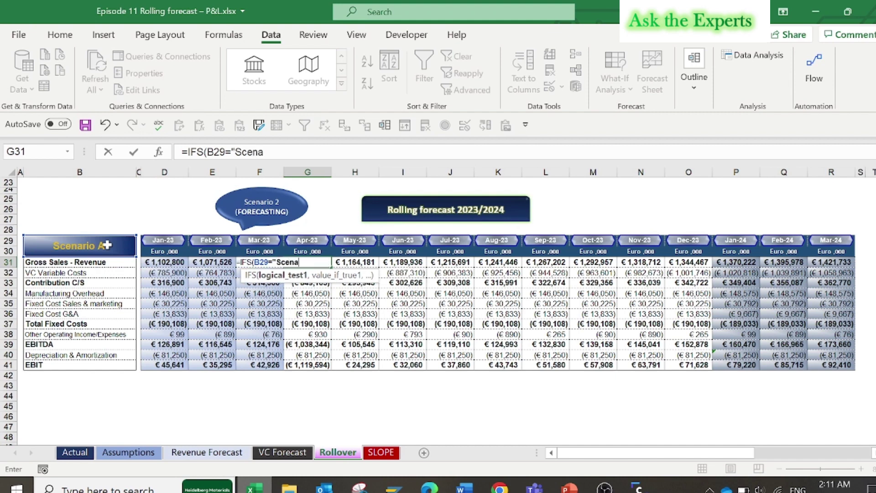
type("rio A\",")
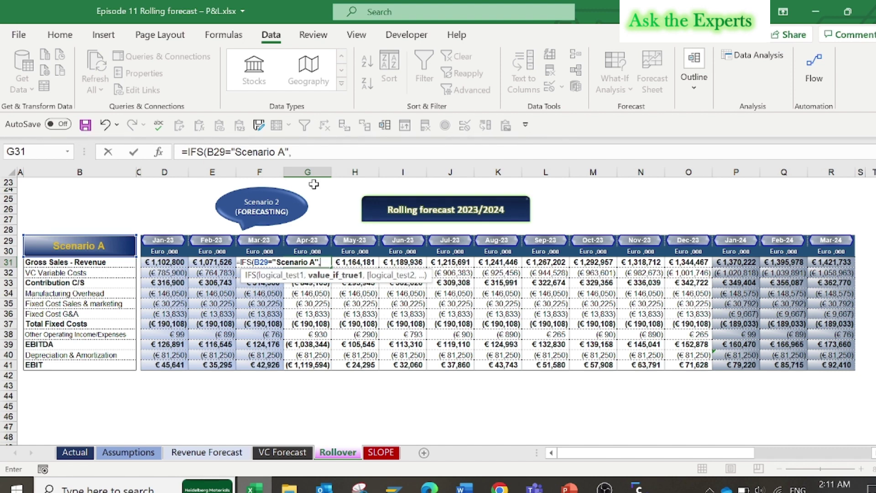
Add an XLOOKUP as the Scenario A result, with the April 2023 header date in G29 as lookup value.
type("xl")
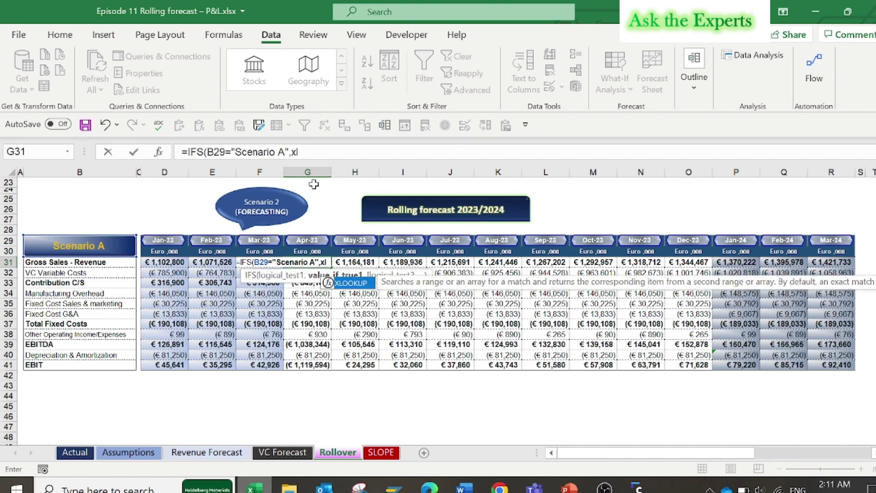
double_click(351, 284)
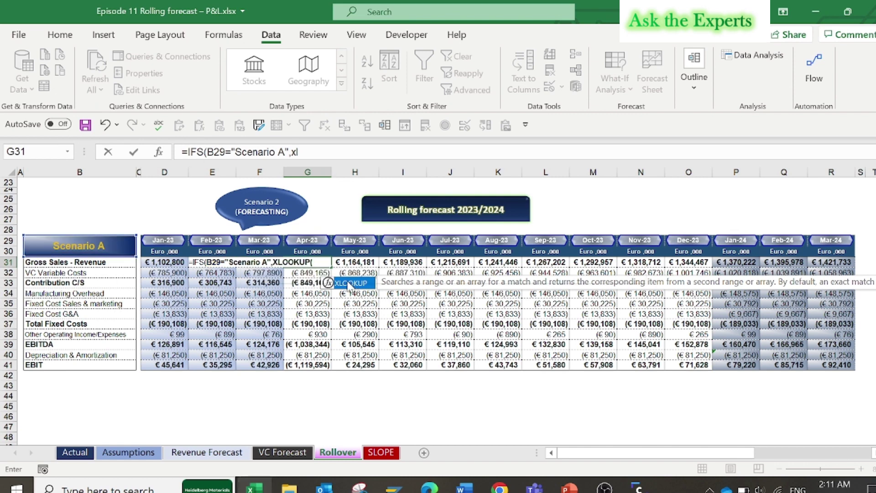
left_click(318, 251)
key("Up")
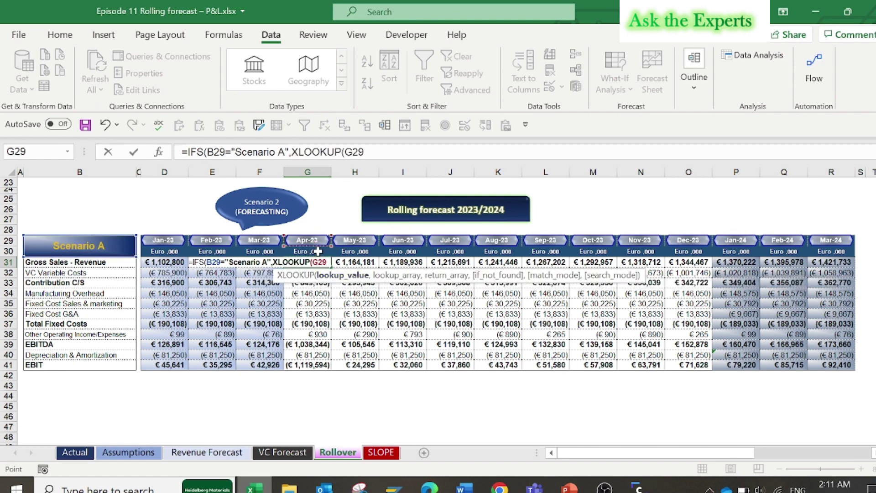
type(",")
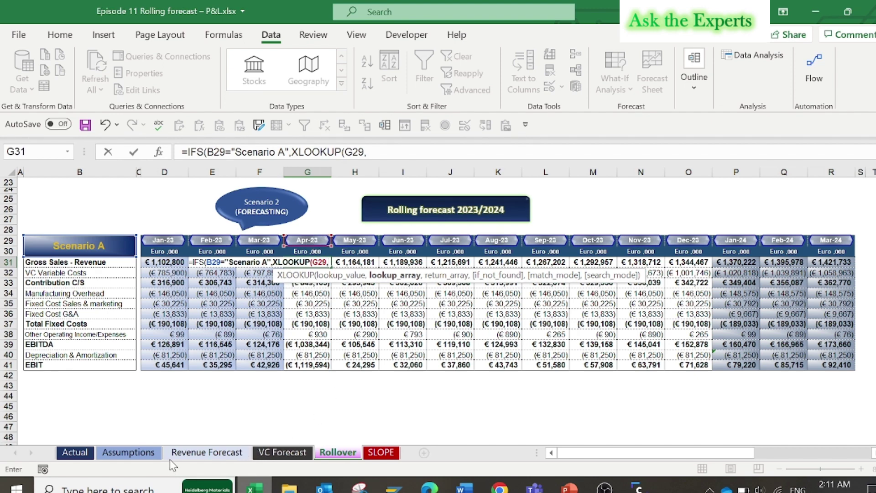
Set the XLOOKUP's lookup array to the absolute date range $G$13:$G$25 on the Revenue Forecast sheet.
left_click(189, 454)
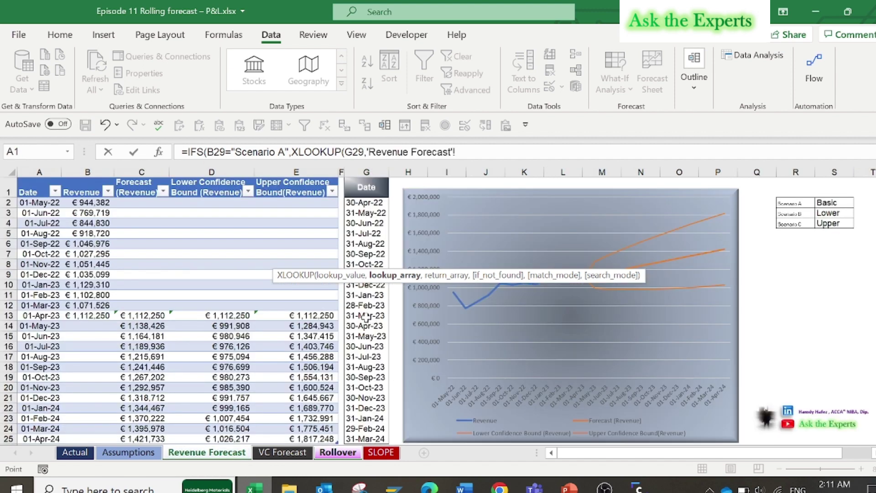
left_click(366, 315)
left_click_drag(366, 316, 368, 407)
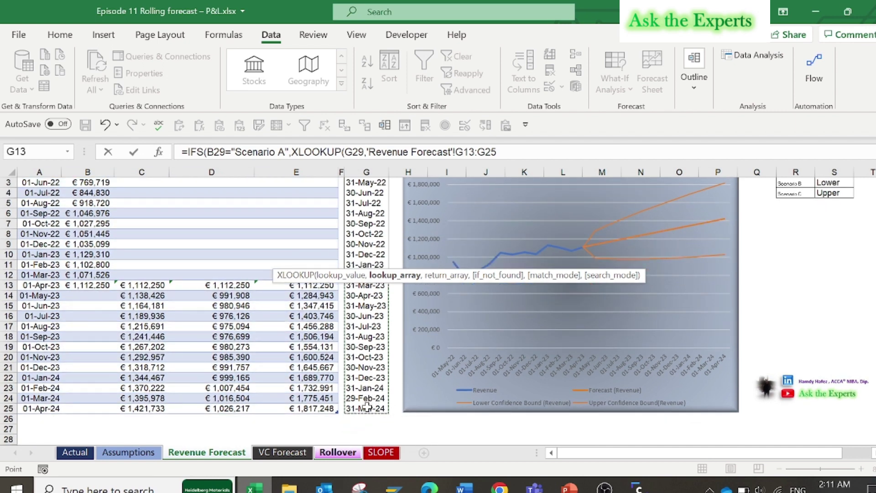
key("F4")
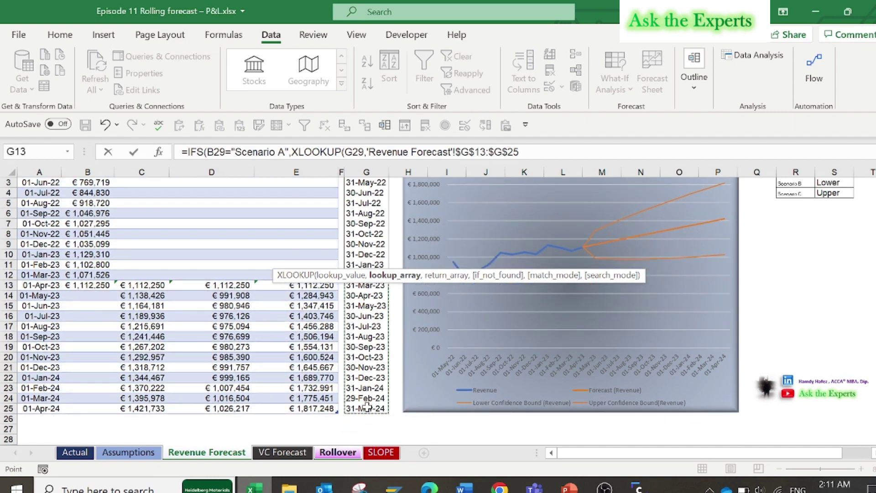
type(",")
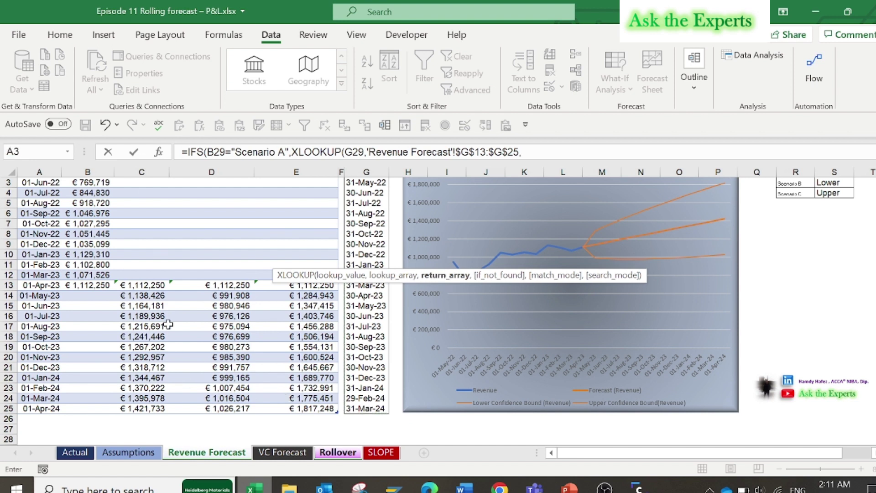
Set the return array to the absolute forecast range $C$13:$C$25, close the XLOOKUP and begin the next IFS argument.
left_click_drag(149, 287, 152, 408)
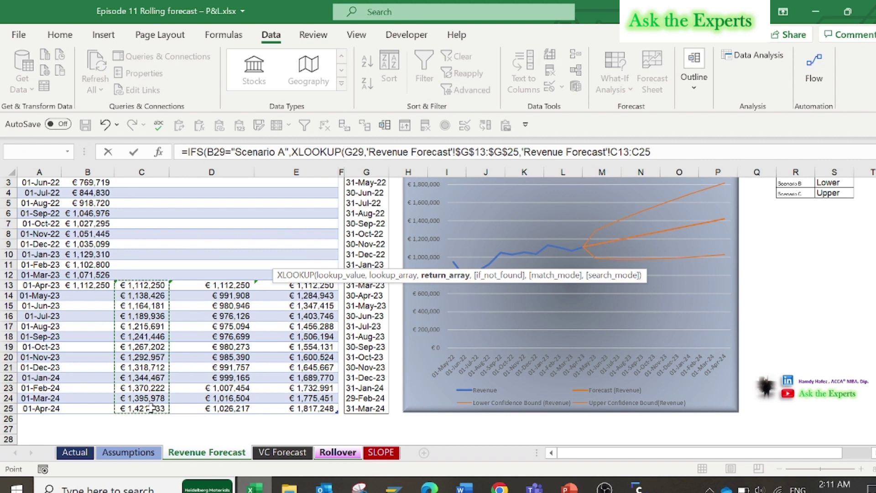
key("F4")
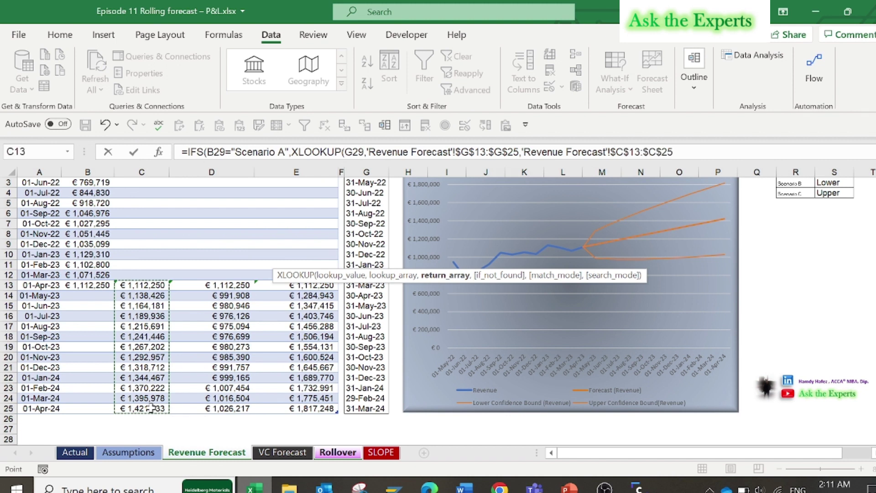
type(")")
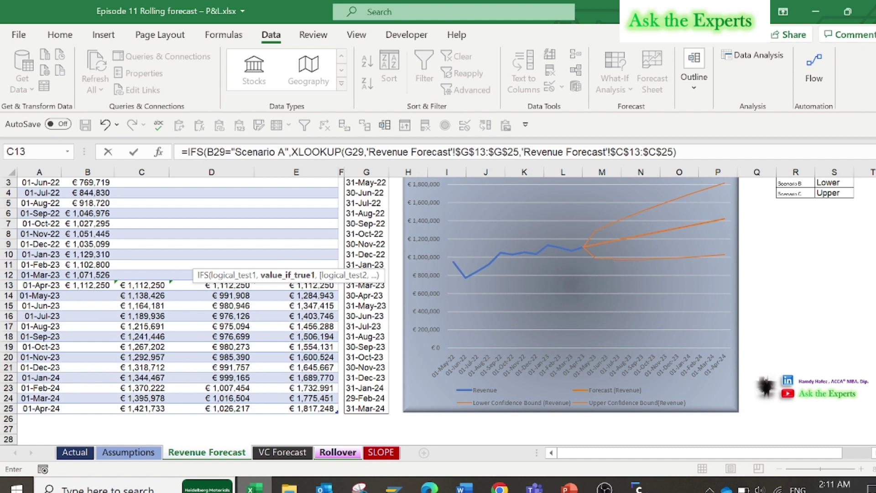
type(",")
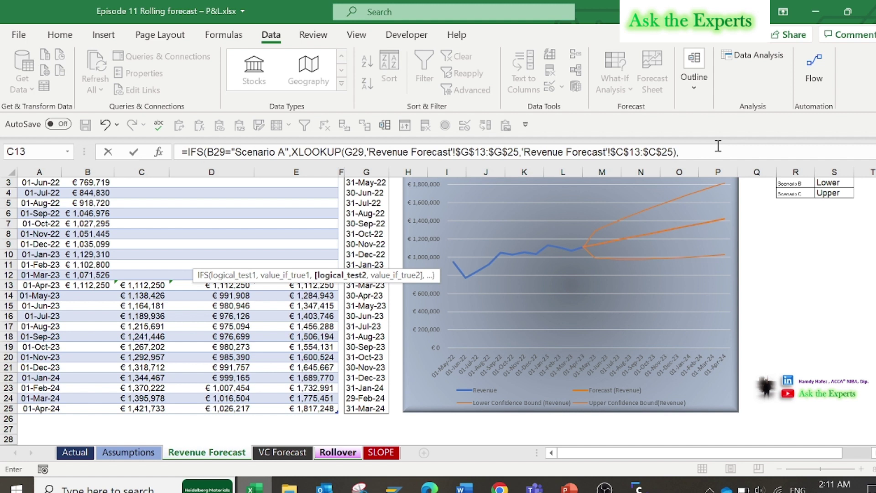
Duplicate the Scenario A condition and its XLOOKUP at the formula's end, and enlarge the formula bar to show two lines.
double_click(215, 150)
left_click_drag(238, 146, 677, 153)
key("ctrl+c")
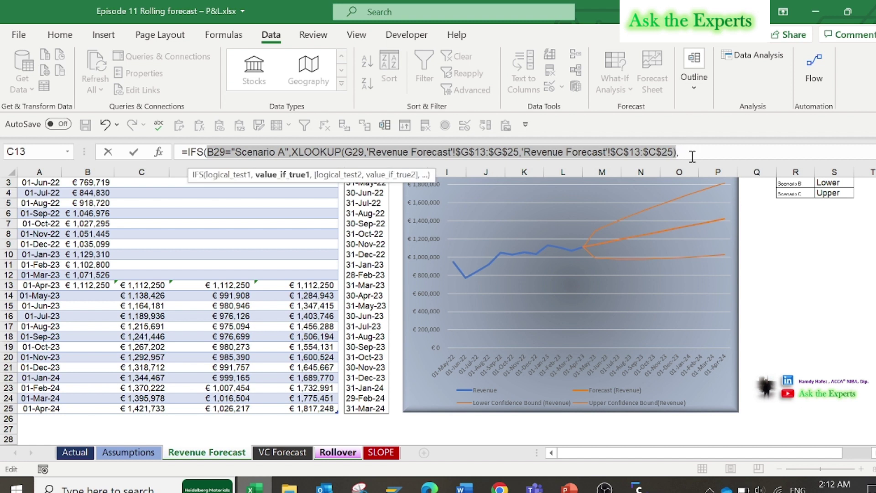
left_click(692, 157)
type(",")
key("BackSpace")
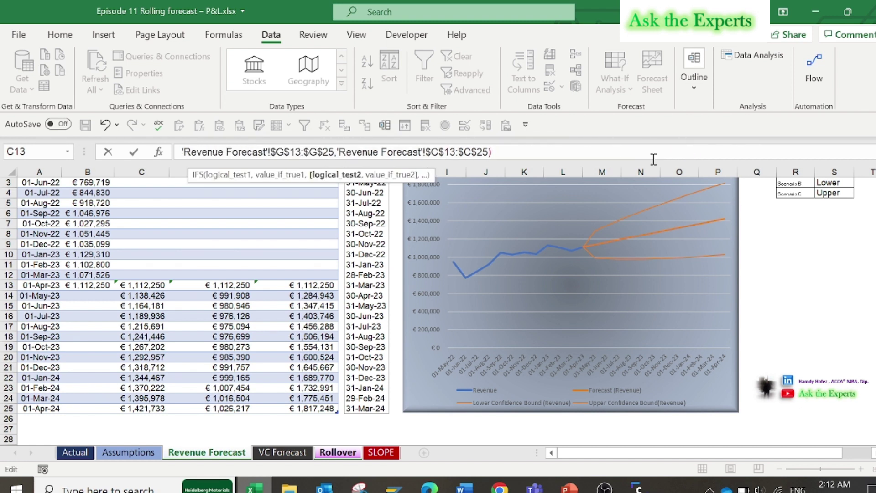
left_click_drag(861, 173, 861, 199)
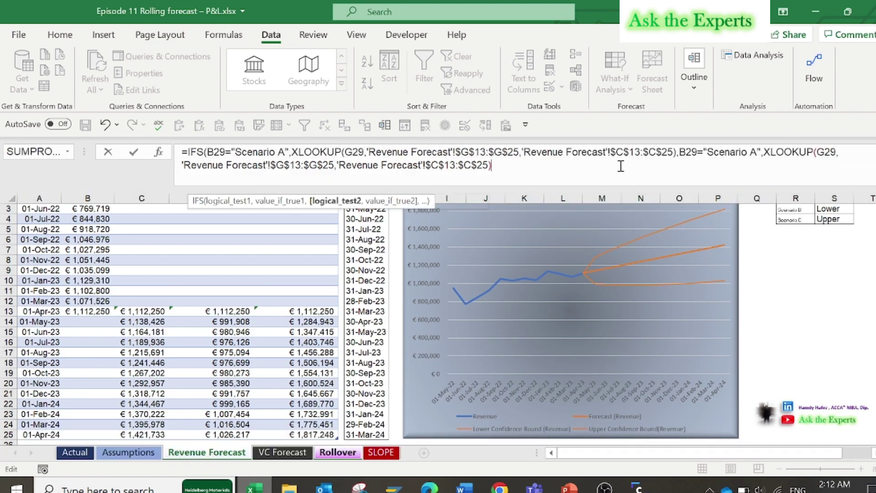
Change the duplicated condition to "Scenario B" and its return array to the lower confidence bound range $D$13:$D$25.
double_click(755, 152)
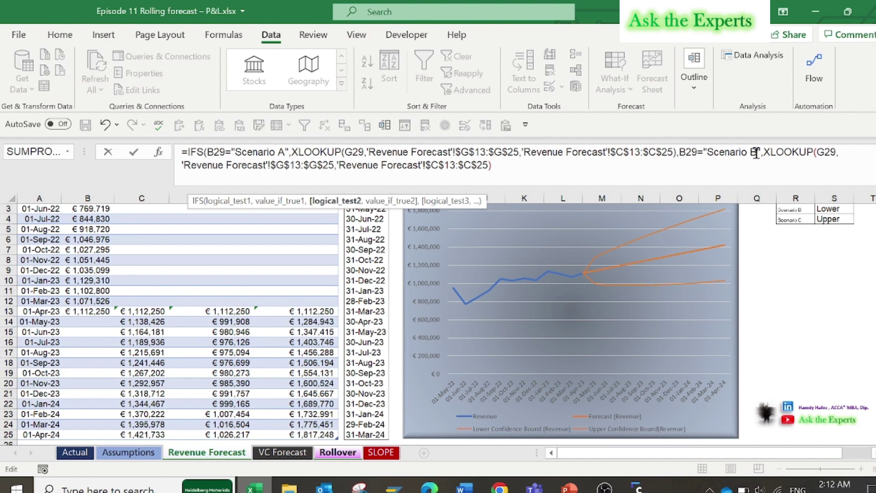
type("B")
left_click(434, 165)
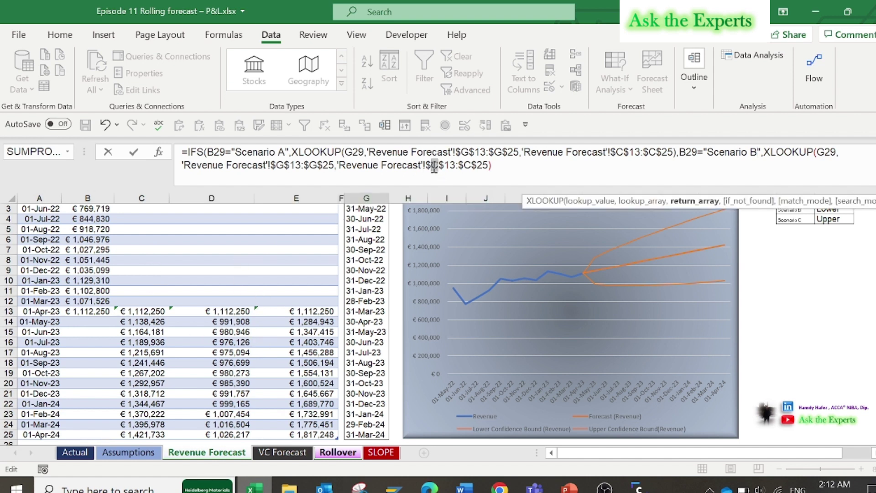
type("D")
left_click_drag(472, 165, 465, 166)
type("D")
left_click(494, 167)
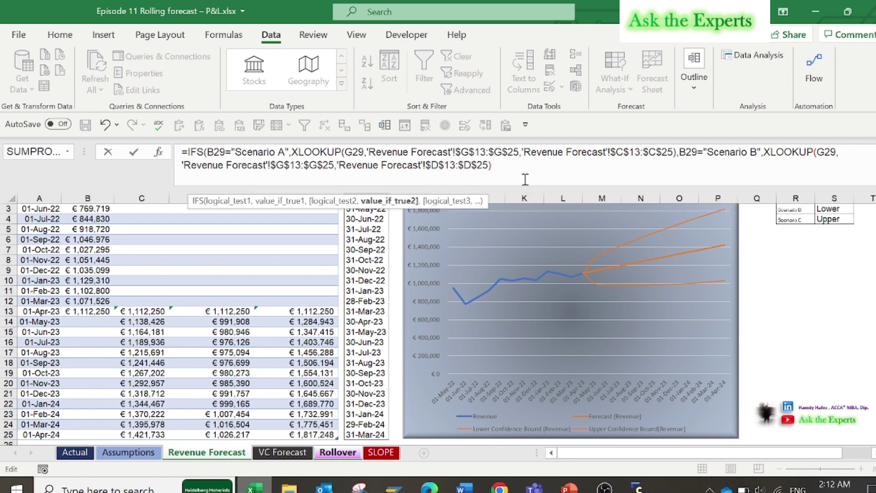
Append another copy of the Scenario A condition and its XLOOKUP to the IFS formula, and change its condition to "Scenario C".
type(",")
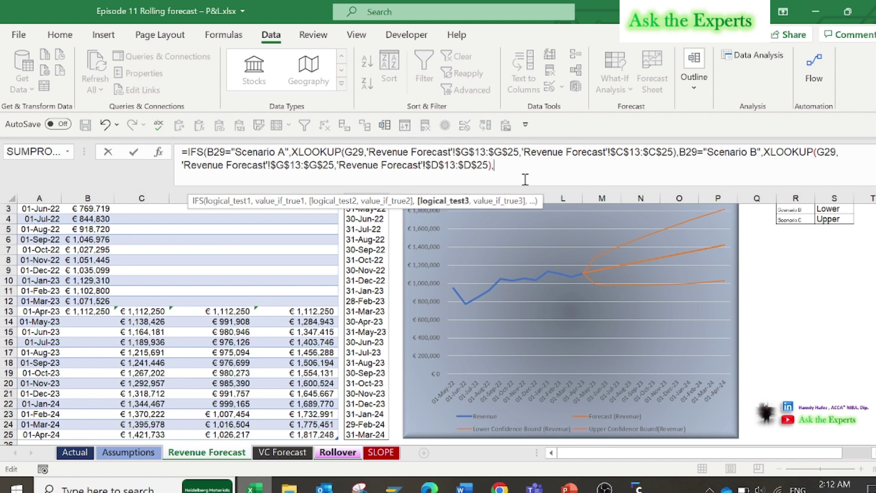
key("ctrl+v")
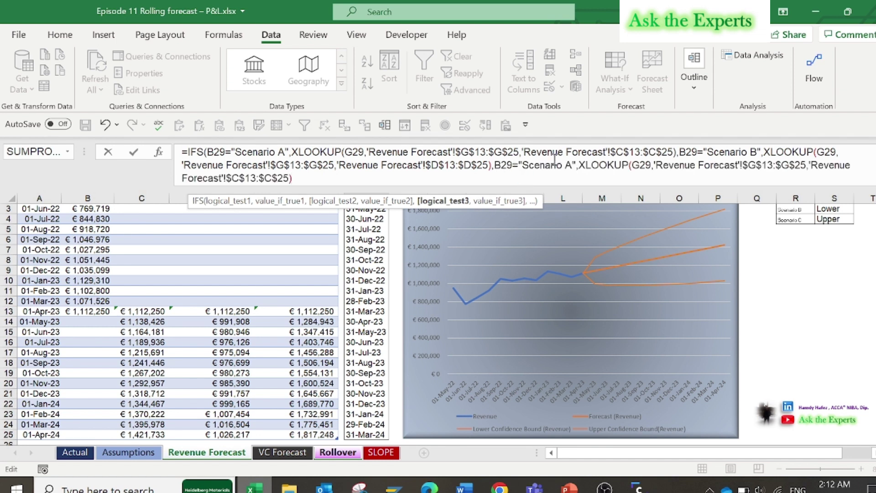
double_click(569, 165)
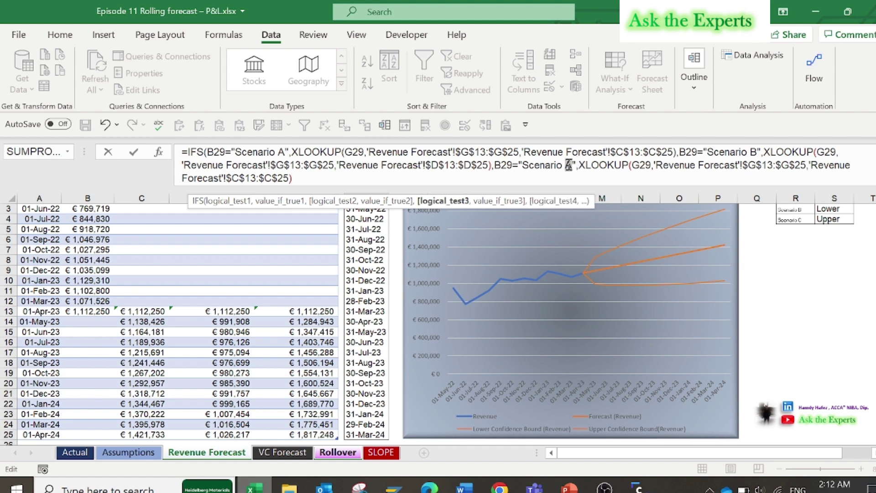
type("C")
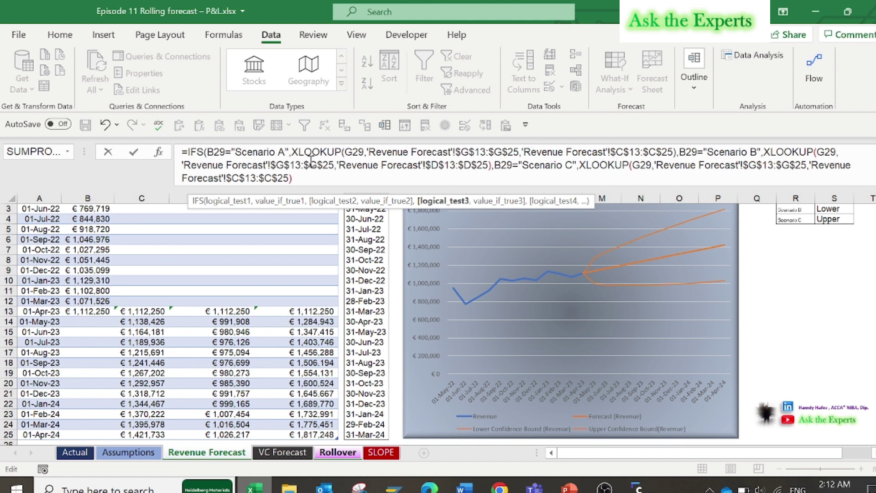
Set the Scenario C return array to the upper confidence bound range $E$13:$E$25, then close and enter the IFS formula.
double_click(270, 178)
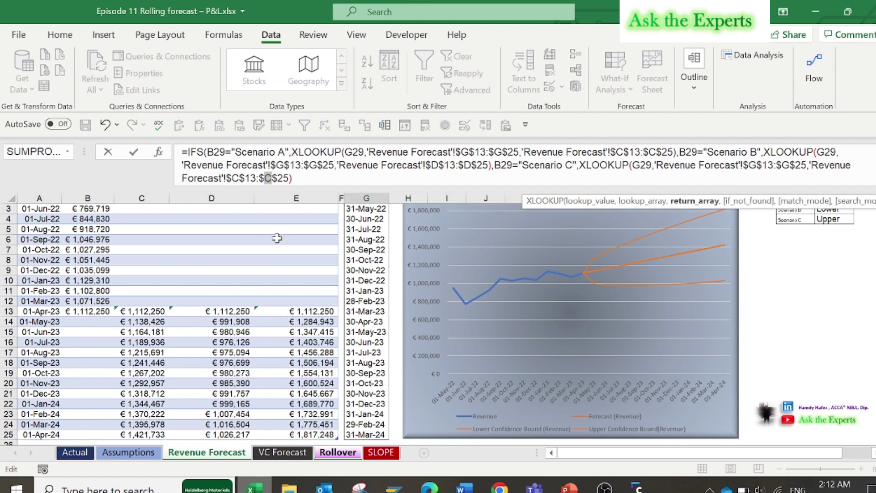
type("E")
double_click(234, 177)
type("E")
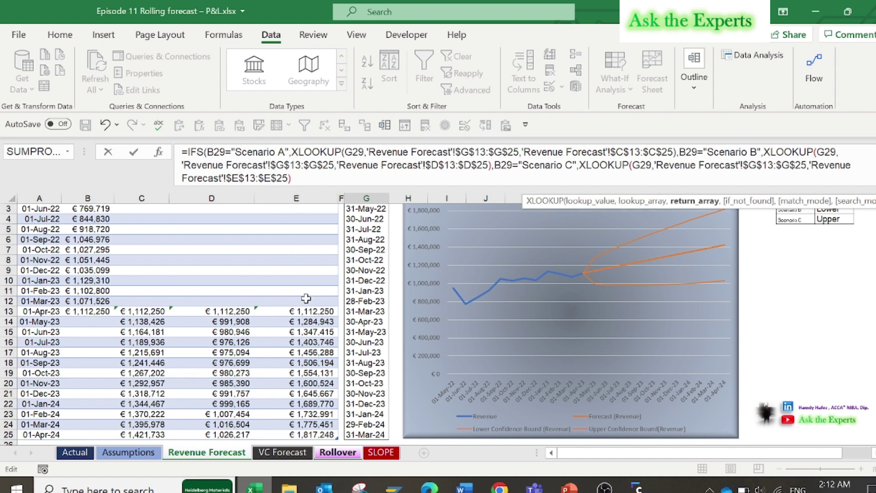
left_click(293, 178)
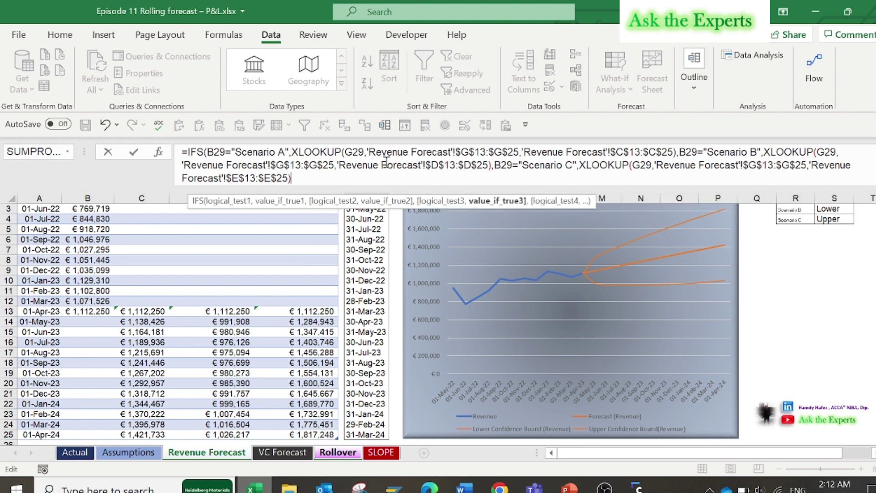
type(")")
key("Return")
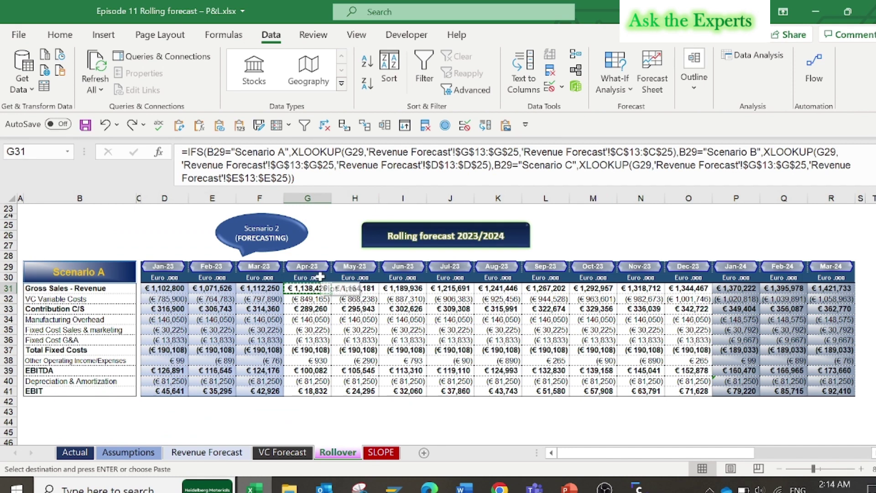
Make the scenario selector reference absolute as $B$29 in all three conditions of the Apr-23 Gross Sales formula in G31.
double_click(217, 152)
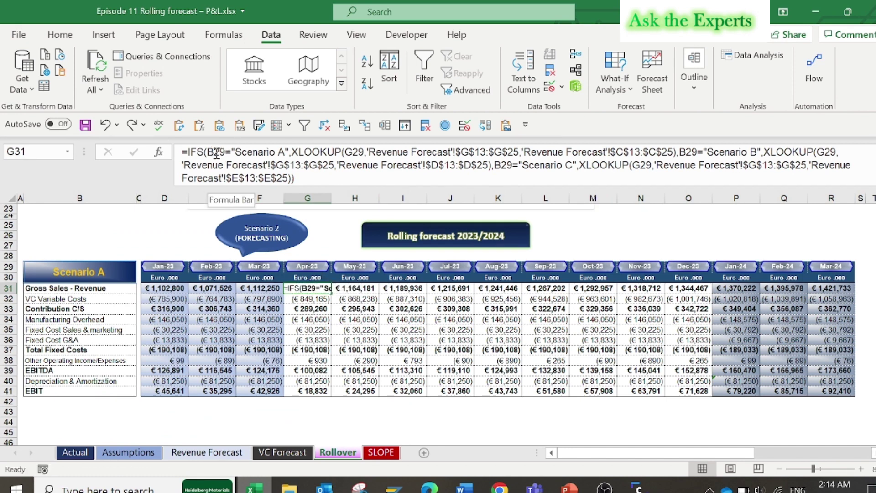
key("F4")
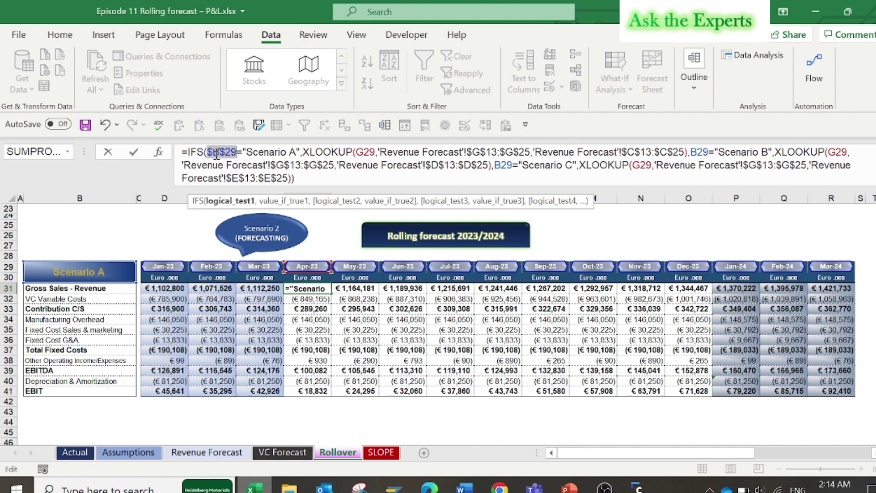
double_click(699, 152)
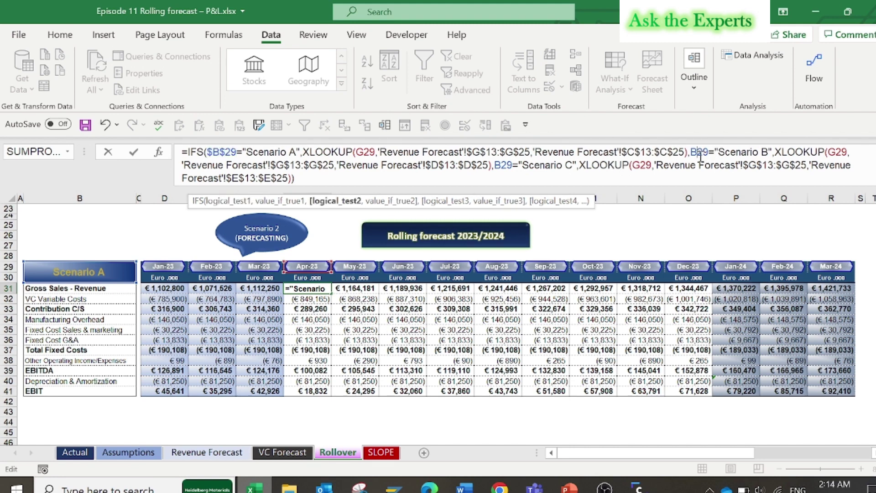
key("F4")
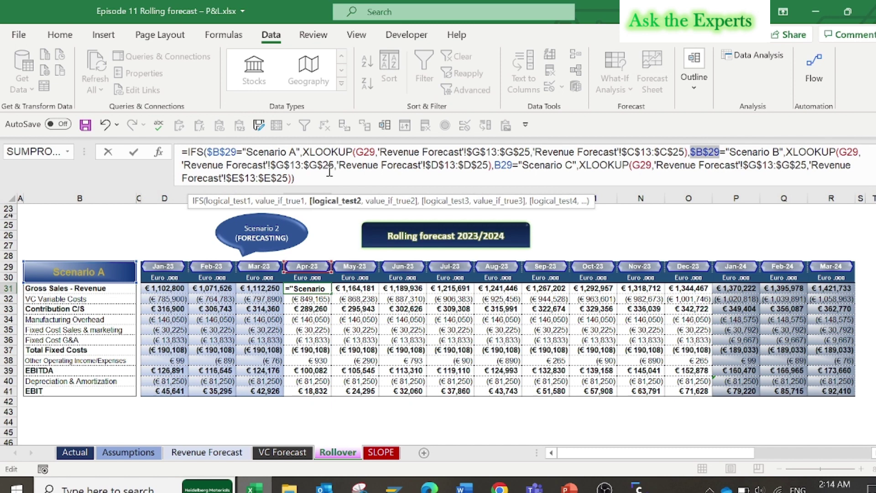
double_click(504, 165)
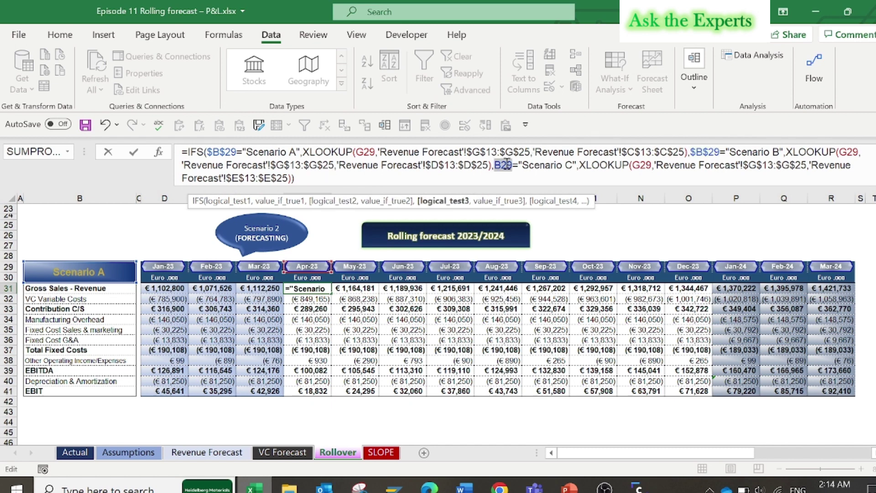
key("F4")
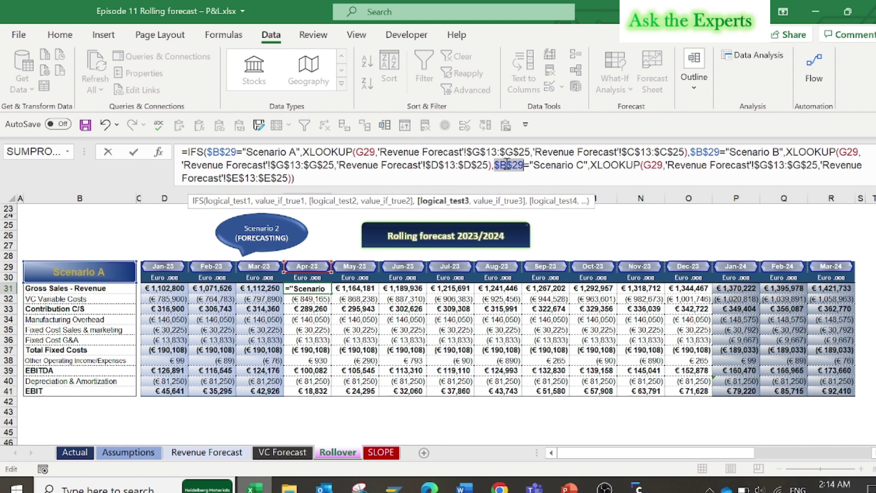
key("Return")
Copy the Apr-23 Gross Sales formula from G31 to the May-23 cell H31.
left_click(304, 286)
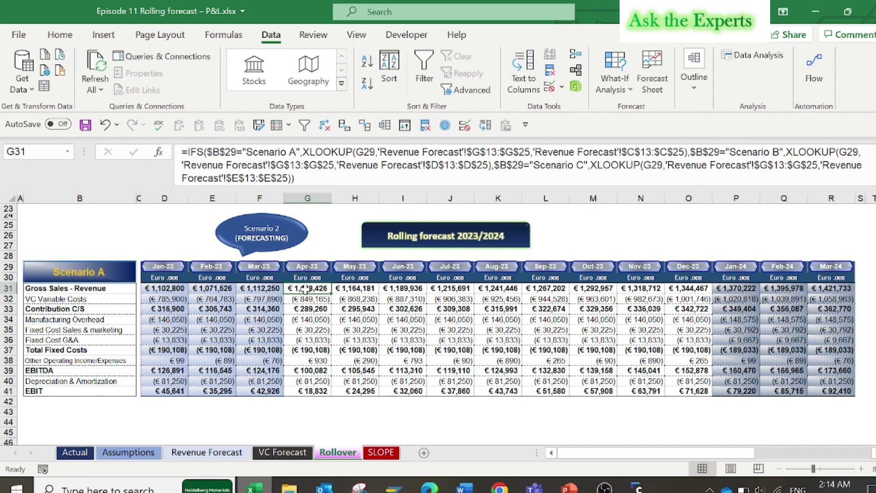
key("ctrl+c")
left_click(363, 288)
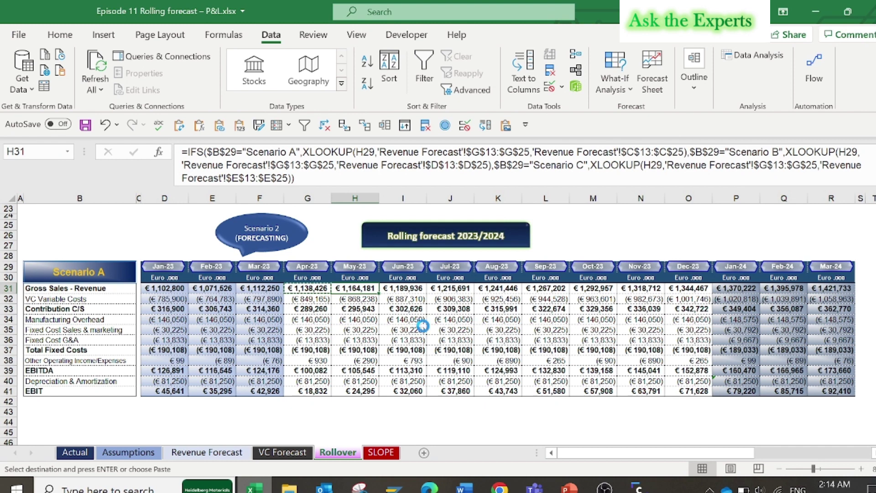
key("ctrl+v")
left_click(401, 288)
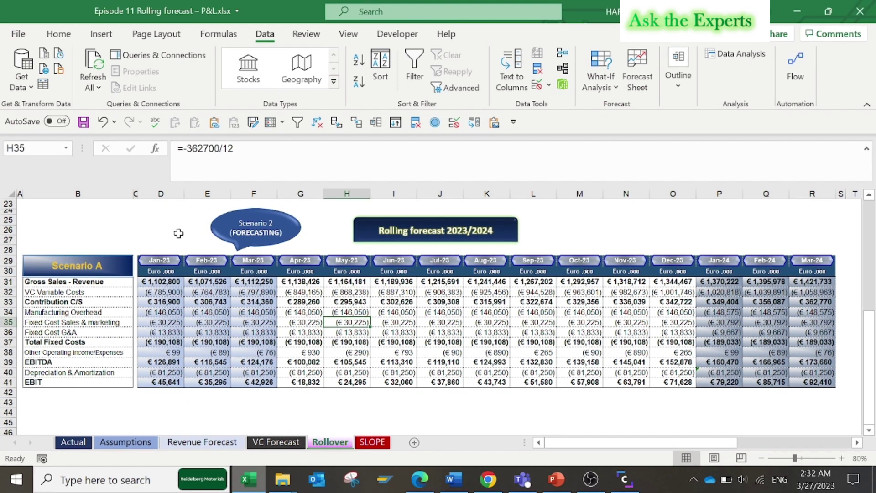
Review the Scenario 1 (Market share) driver rows: Sales Aver. Unit Price, Variable cost VC per unit and Sales Quantity Ton.
scroll(220, 303, "up", 7)
left_click(215, 303)
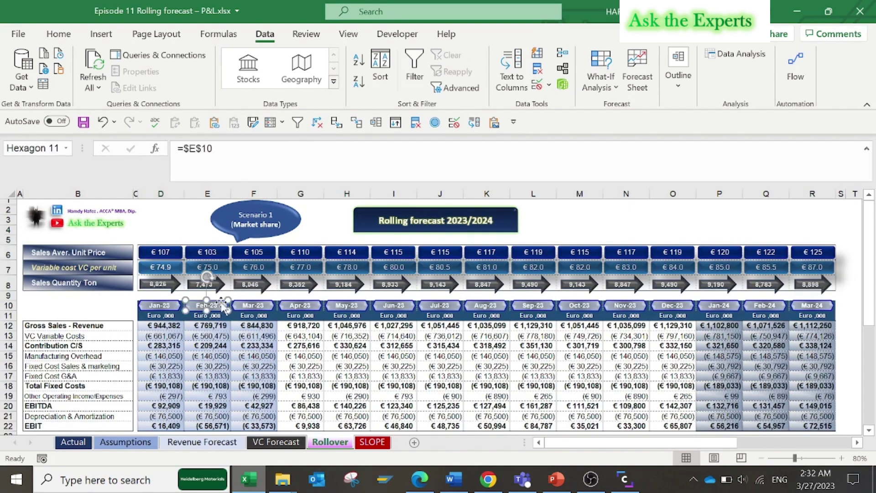
left_click(325, 221)
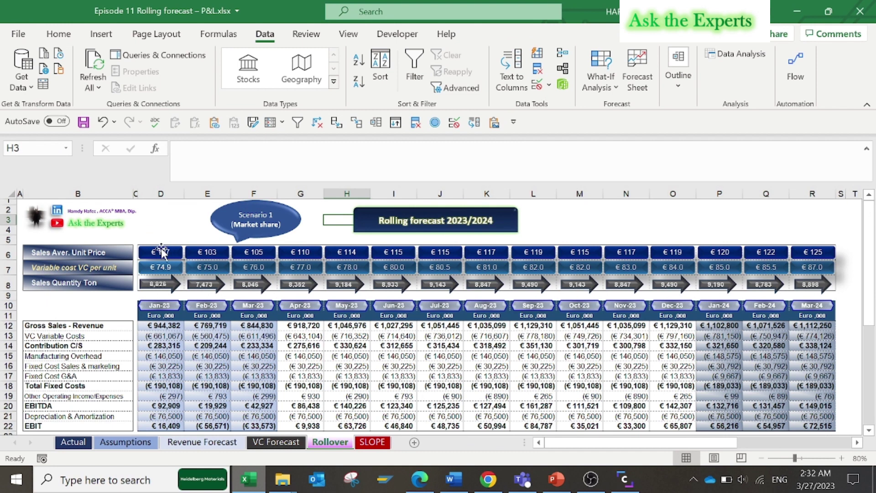
left_click(85, 250)
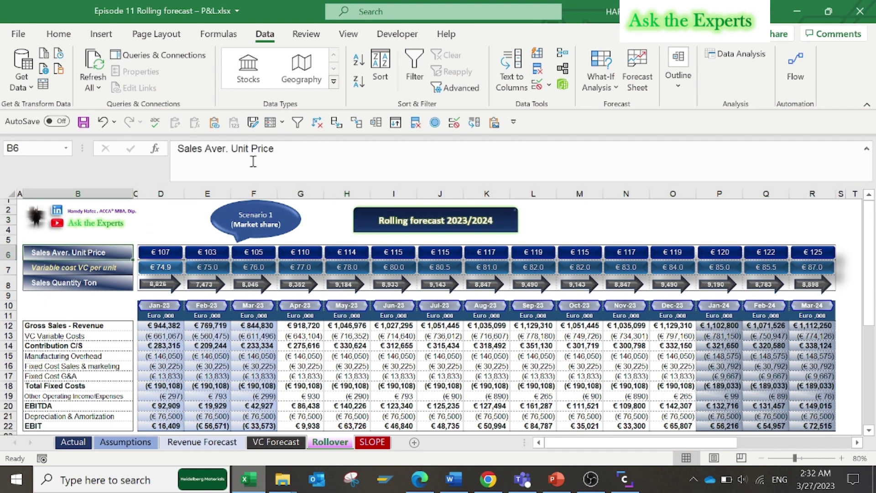
left_click(98, 268)
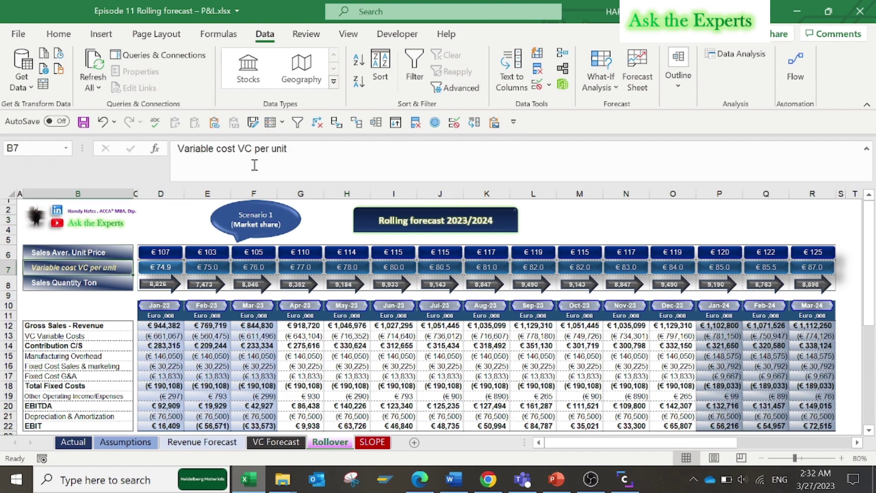
left_click(97, 282)
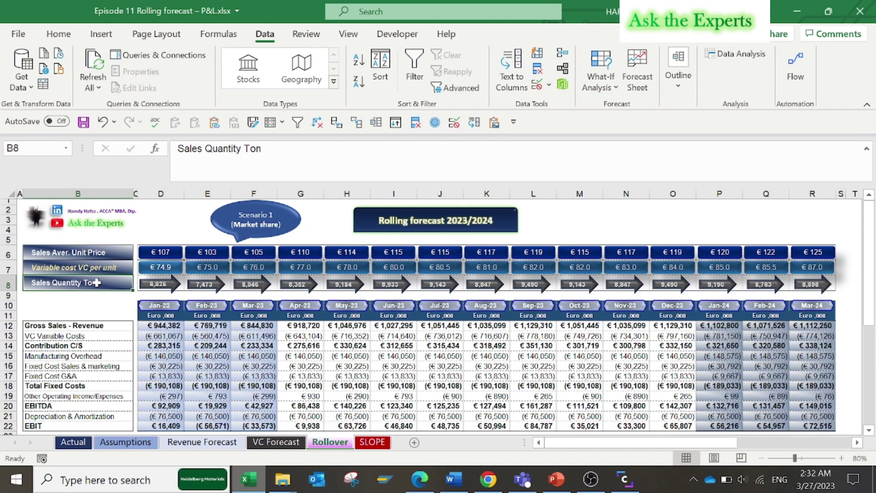
Inspect the Apr-23 Gross Sales and VC Variable Costs formulas in Scenario 1 to see which driver cells they reference.
left_click(301, 325)
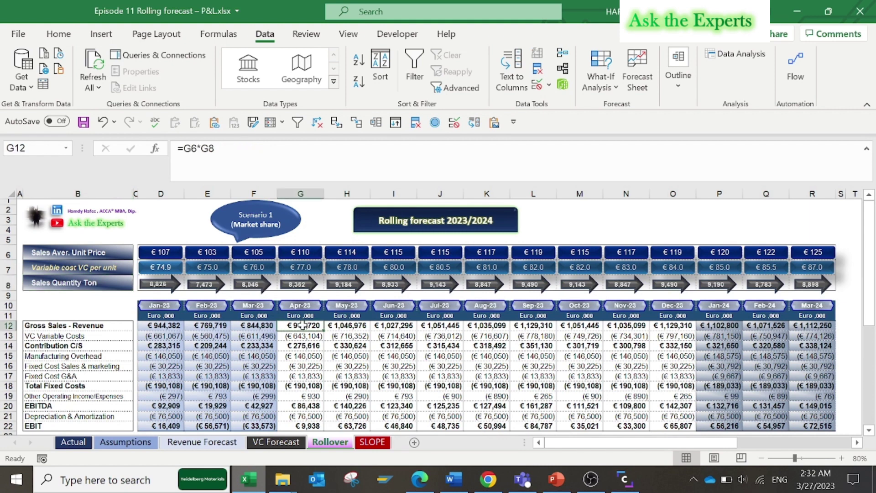
left_click(318, 152)
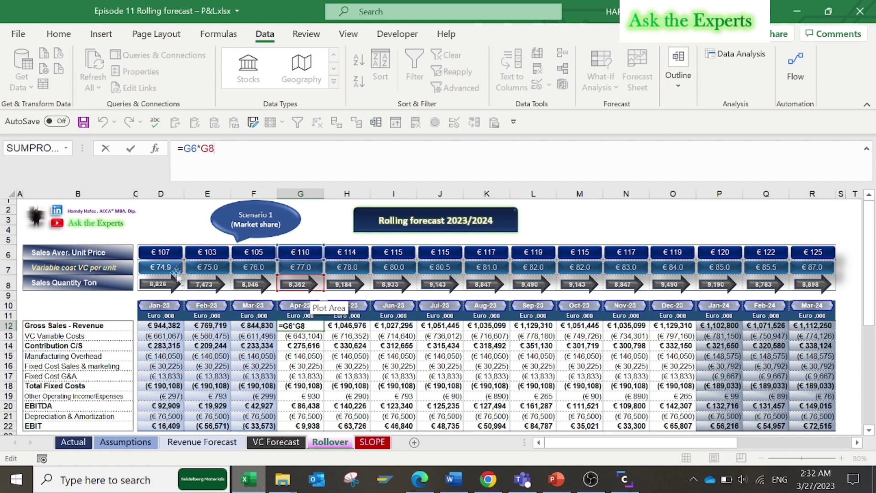
key("Escape")
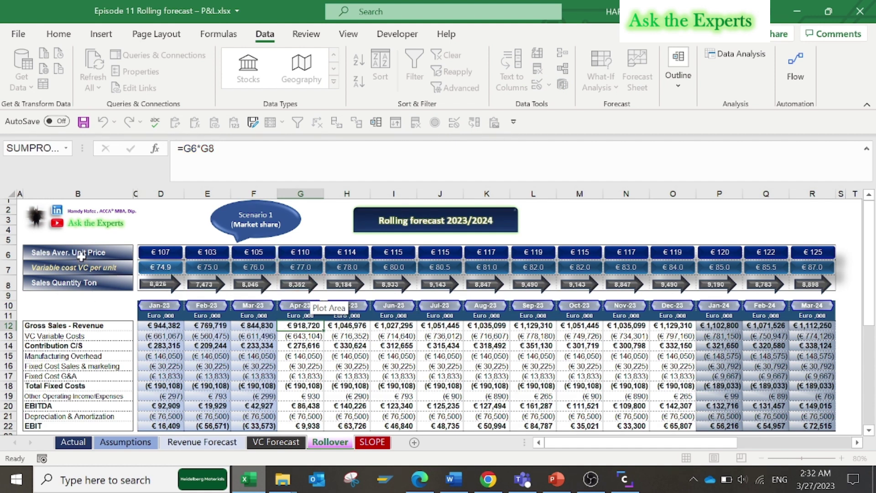
key("Down")
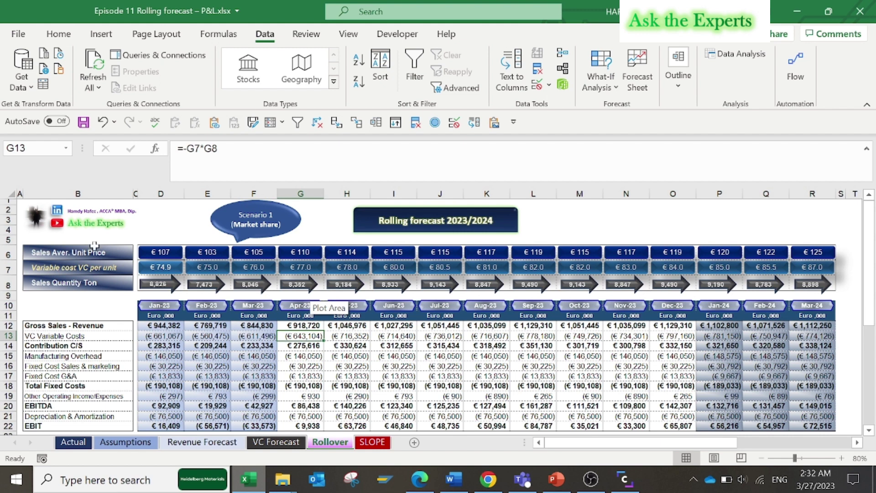
key("F2")
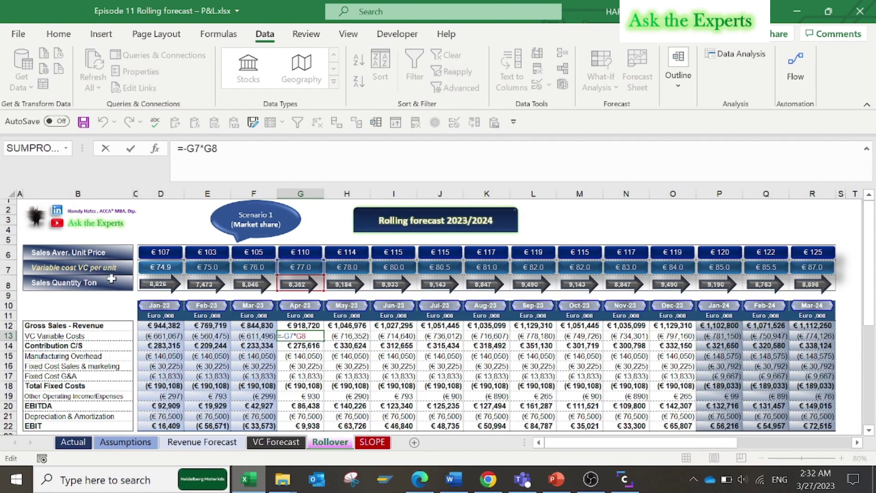
key("Escape")
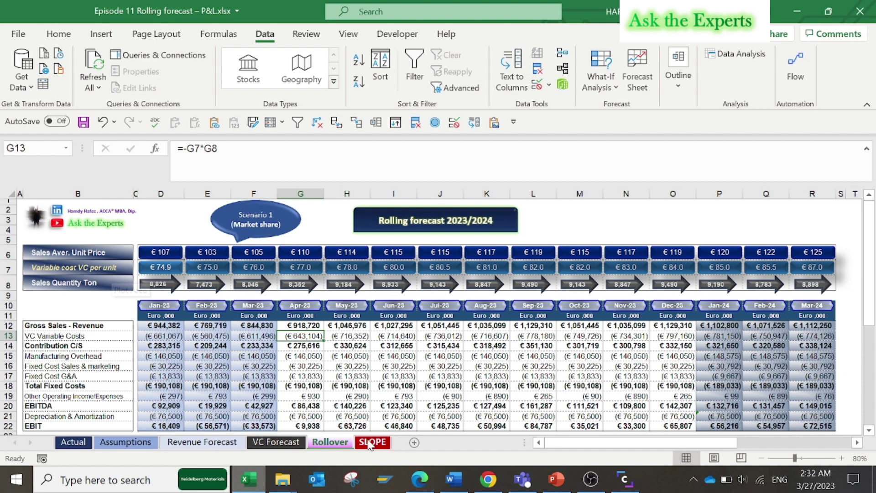
Open the SLOPE sheet and examine the actual GDP, Inflation and Market Growth figures for 2016 to 2021.
left_click(371, 442)
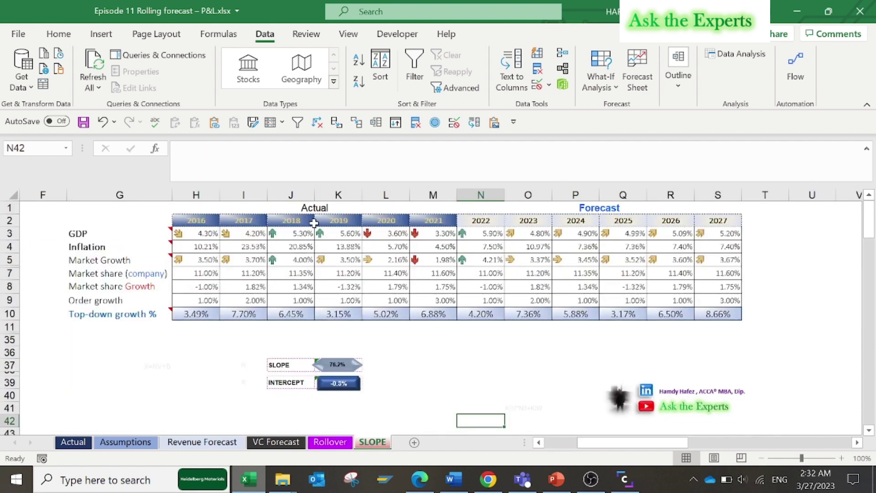
mouse_move(120, 251)
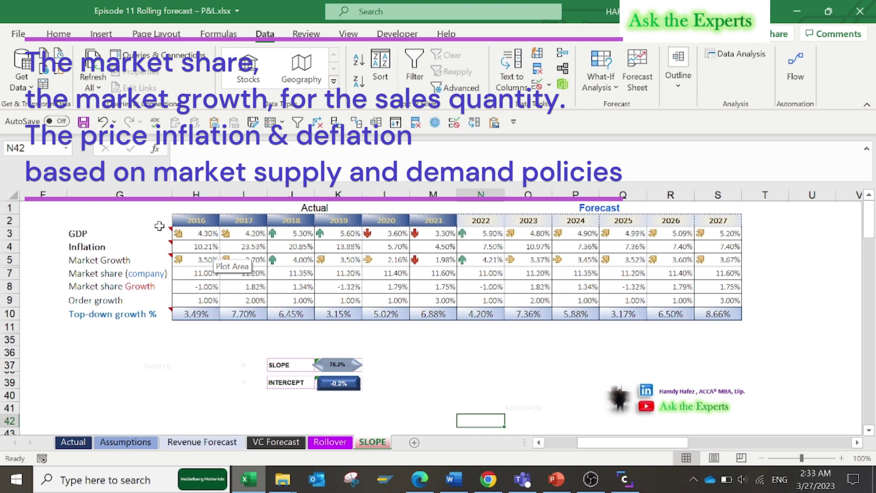
mouse_move(163, 234)
mouse_move(163, 244)
left_click(284, 258)
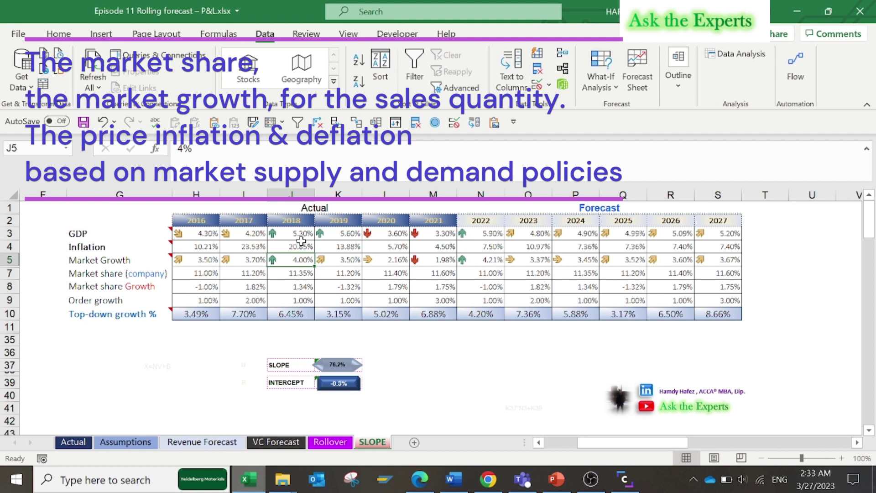
left_click(336, 251)
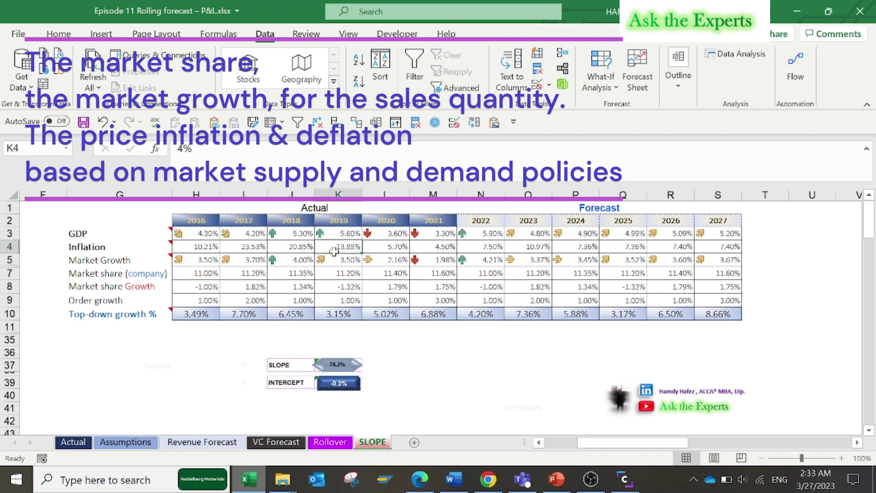
double_click(335, 252)
key("Escape")
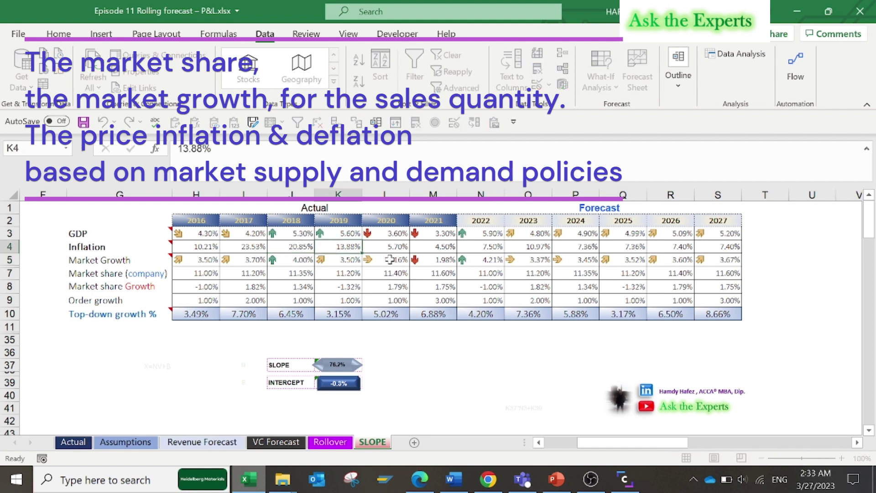
Examine the 2023 forecast column on the SLOPE sheet, including how the Market Growth formula uses slope, GDP and intercept.
left_click(542, 248)
left_click(537, 260)
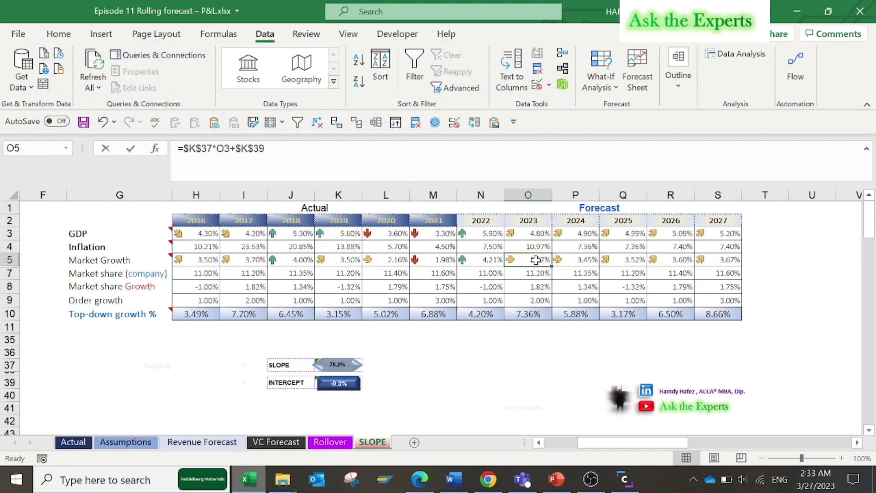
double_click(536, 259)
key("Escape")
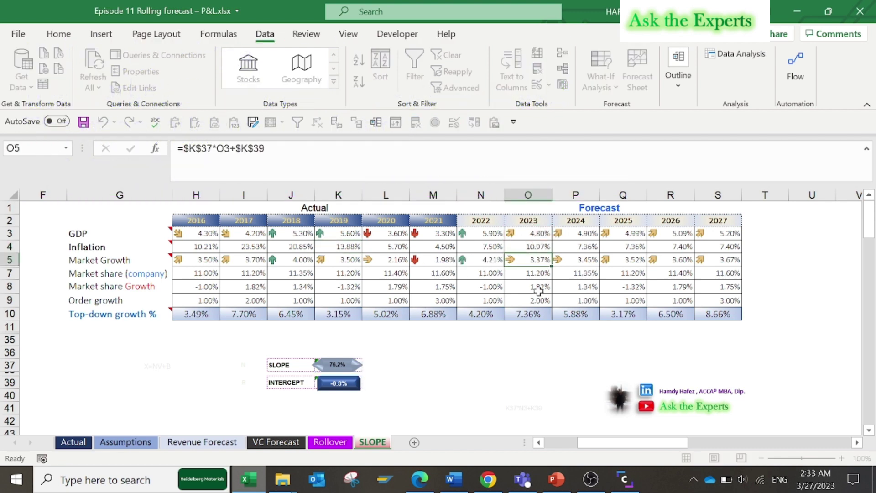
left_click(537, 298)
Return to the Rollover sheet and inspect the Mar-24 Fixed Cost Sales & marketing cell in Scenario 1.
key("ctrl+Page_Up")
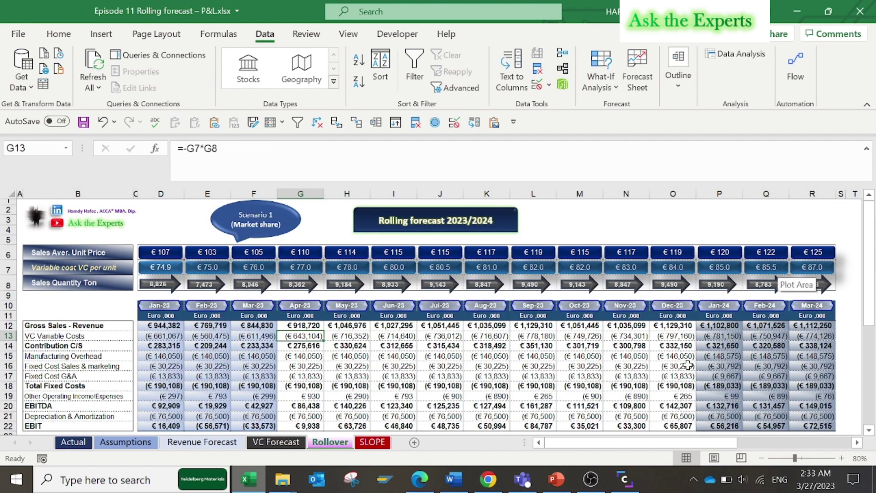
left_click(815, 368)
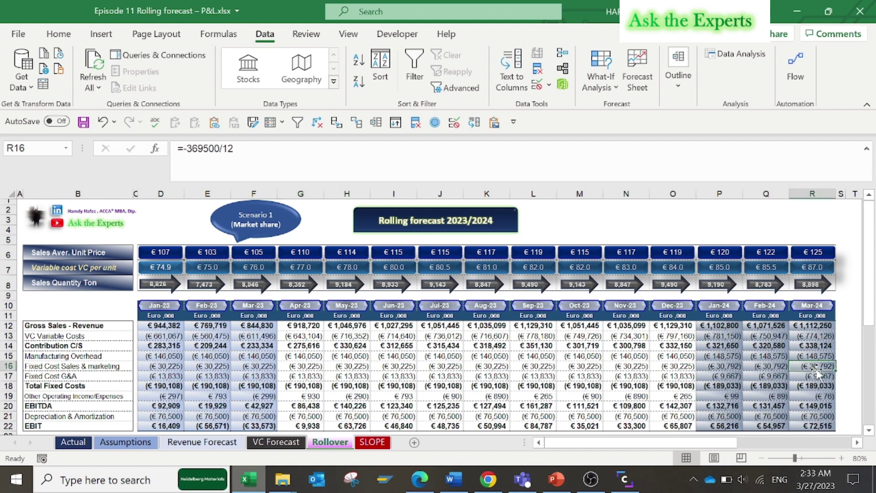